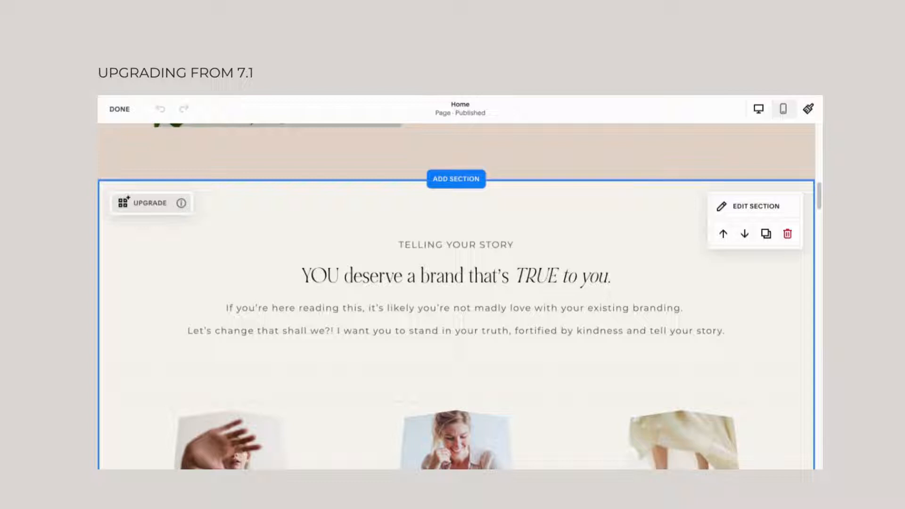
# Try upgrading the Telling Your Story section and discard the resulting page changes.
pyautogui.click(126, 204)
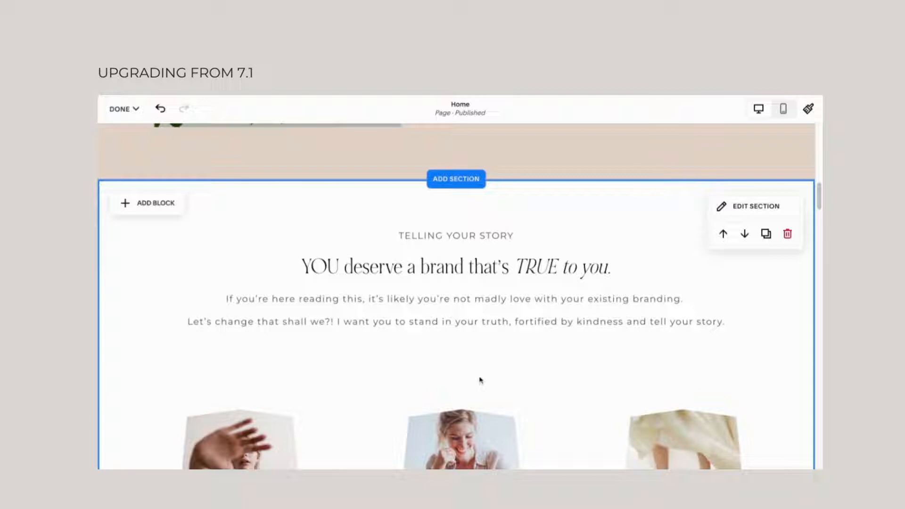
pyautogui.moveTo(127, 115)
pyautogui.click(124, 159)
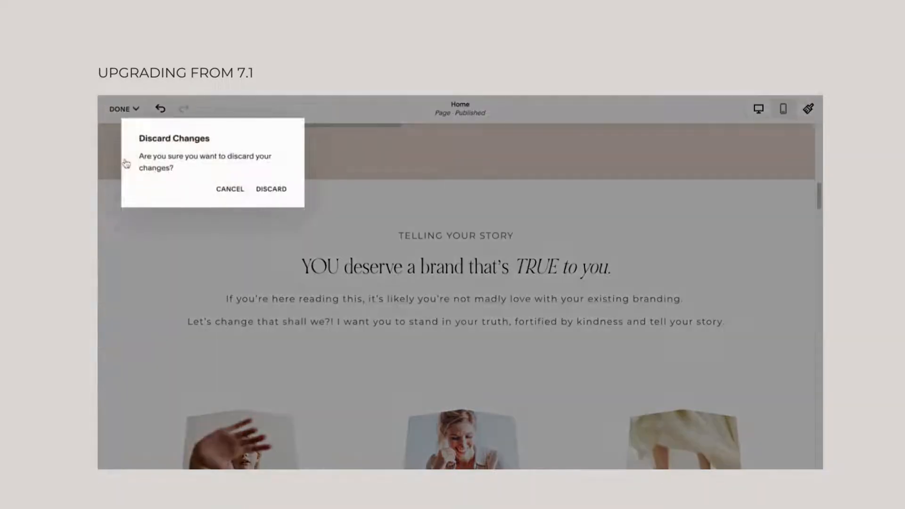
pyautogui.click(268, 190)
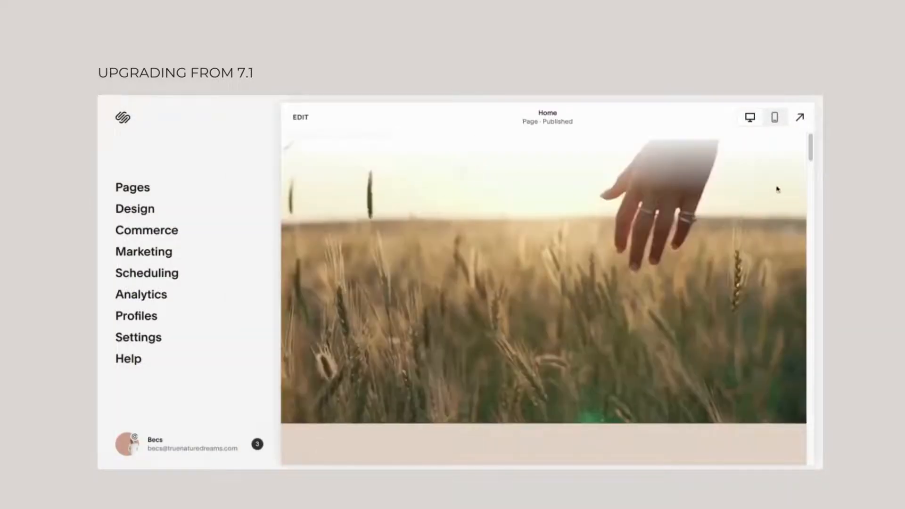
# Examine the Telling Your Story section and its three service images in the Home page preview and in edit mode.
pyautogui.scroll(-10, 812, 155)
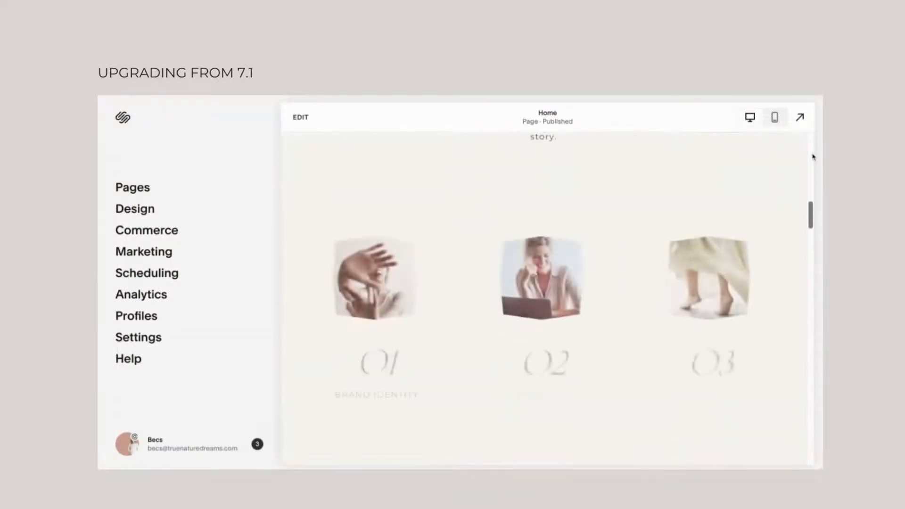
pyautogui.scroll(-2, 538, 334)
pyautogui.scroll(5, 538, 334)
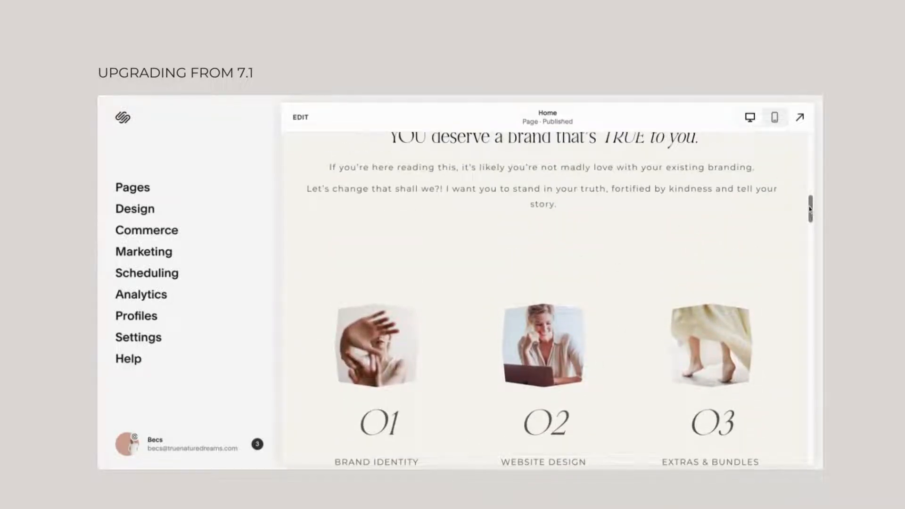
pyautogui.scroll(3, 809, 209)
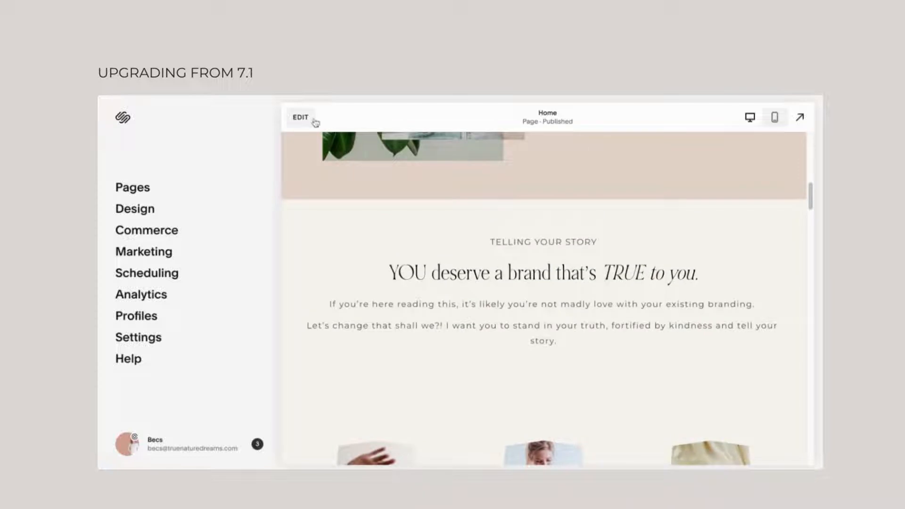
pyautogui.click(317, 122)
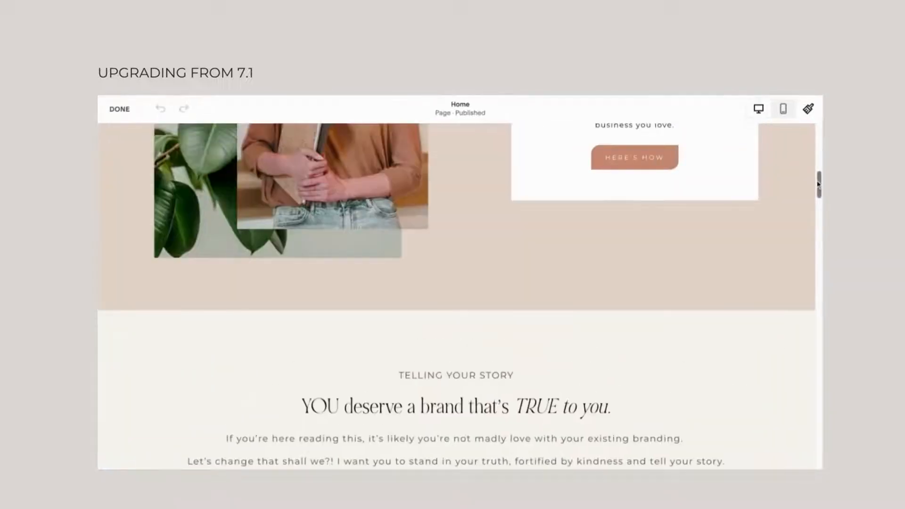
pyautogui.scroll(-6, 817, 184)
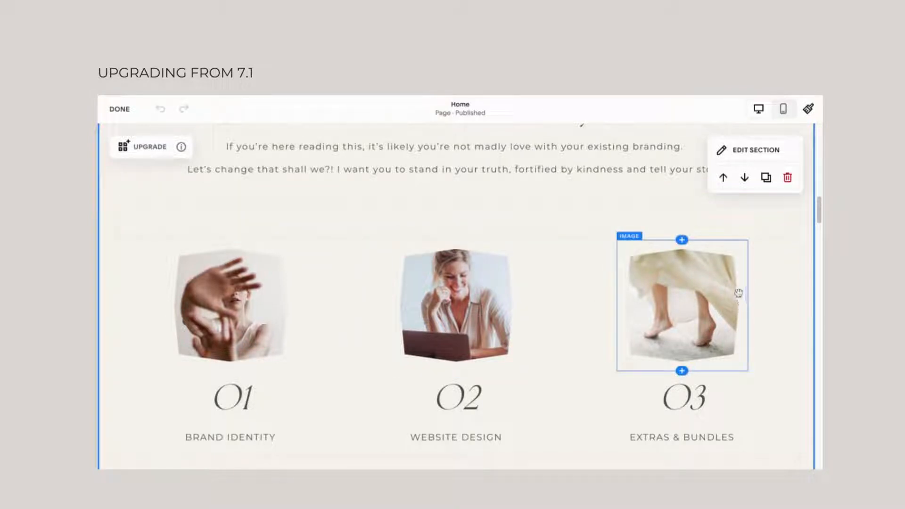
pyautogui.scroll(-1, 706, 255)
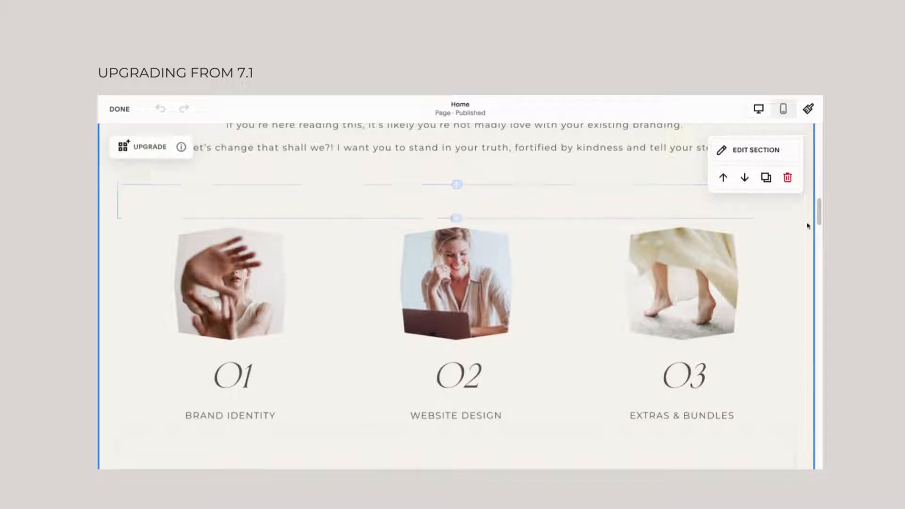
pyautogui.scroll(1, 820, 223)
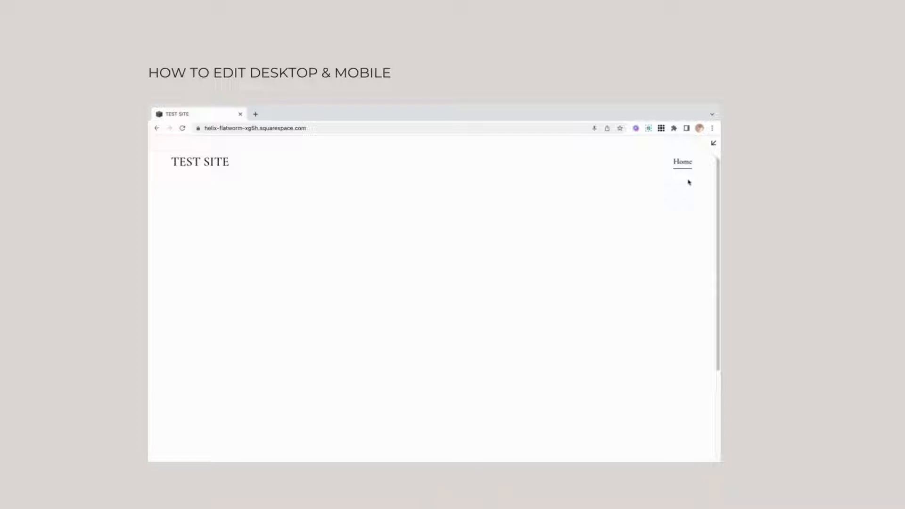
# Open the test site's Home page for editing and add an image block with the misty hills landscape from the library.
pyautogui.click(712, 147)
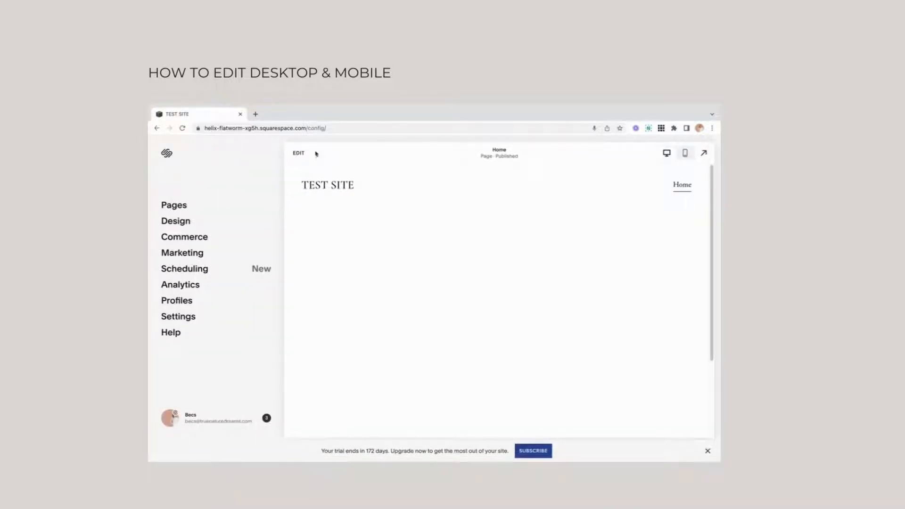
pyautogui.click(300, 153)
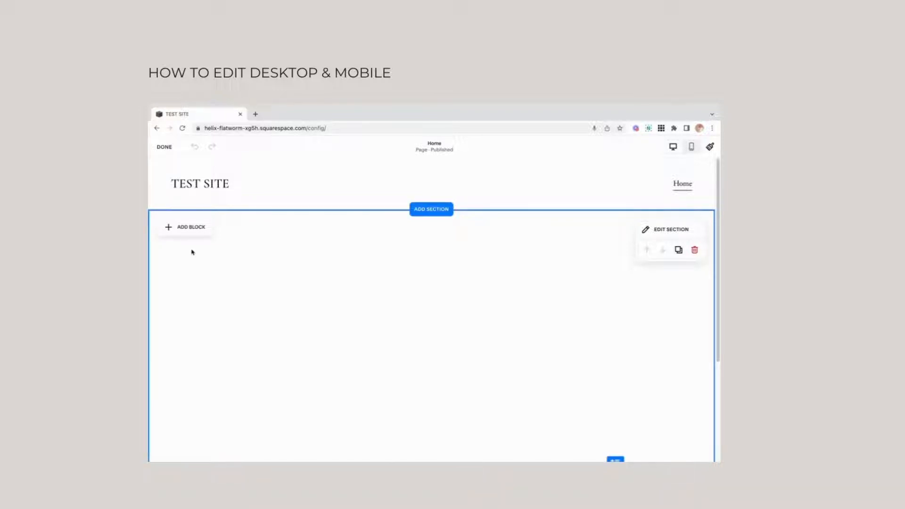
pyautogui.click(169, 232)
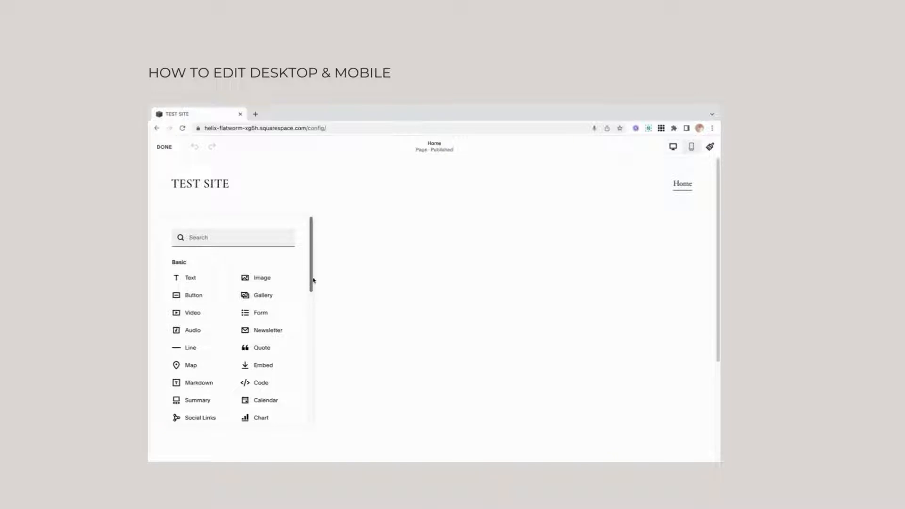
pyautogui.click(267, 278)
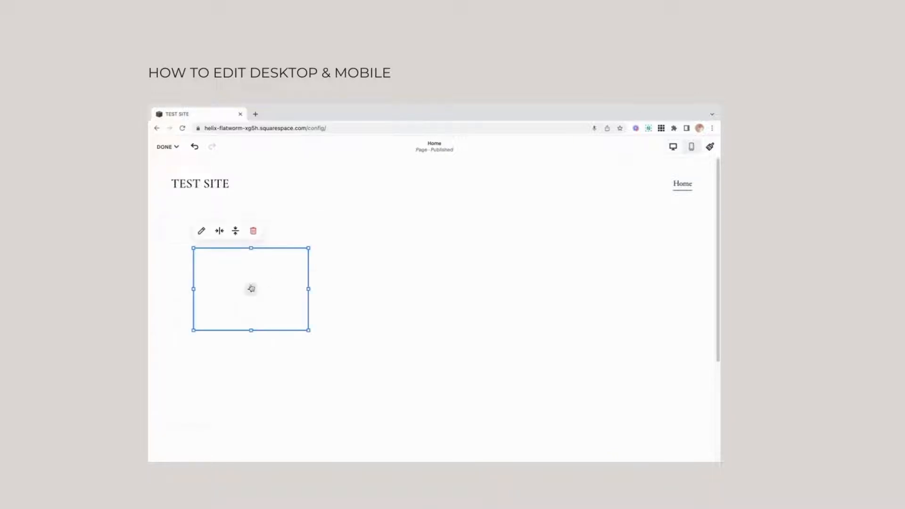
pyautogui.click(251, 289)
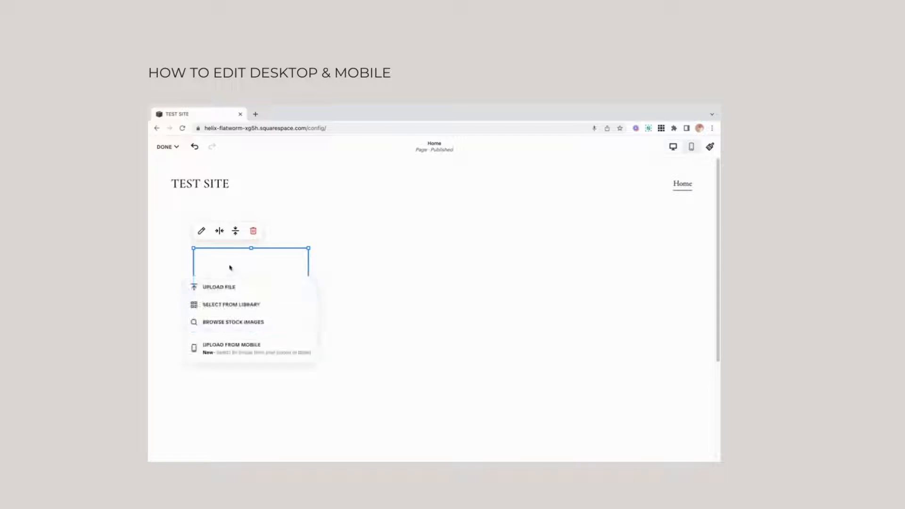
pyautogui.click(234, 304)
pyautogui.click(353, 281)
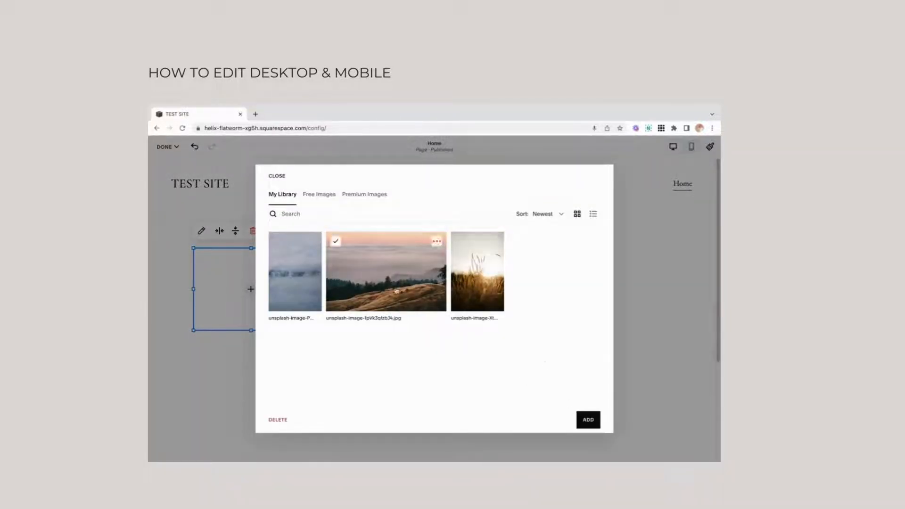
pyautogui.click(597, 421)
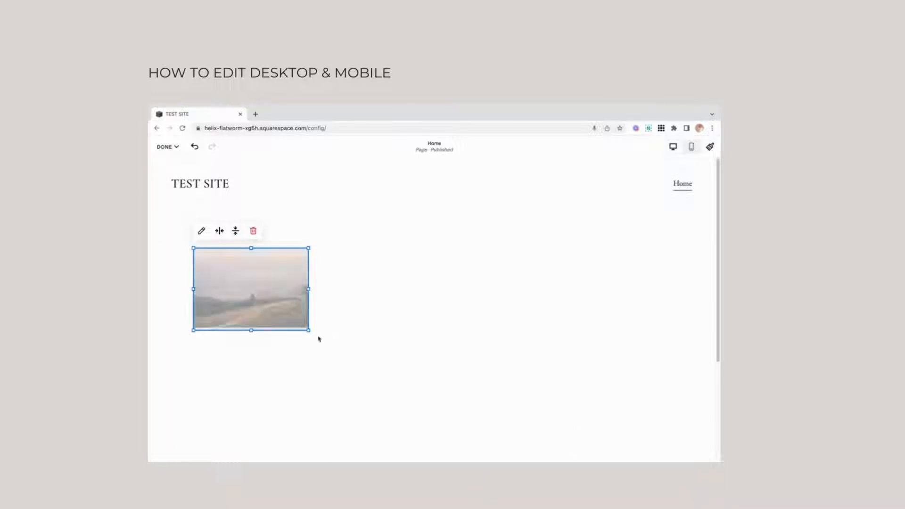
# Enlarge the landscape image block and widen it until the picture fills the whole frame.
pyautogui.moveTo(309, 332)
pyautogui.mouseDown()
pyautogui.moveTo(351, 377)
pyautogui.moveTo(308, 316)
pyautogui.mouseUp()
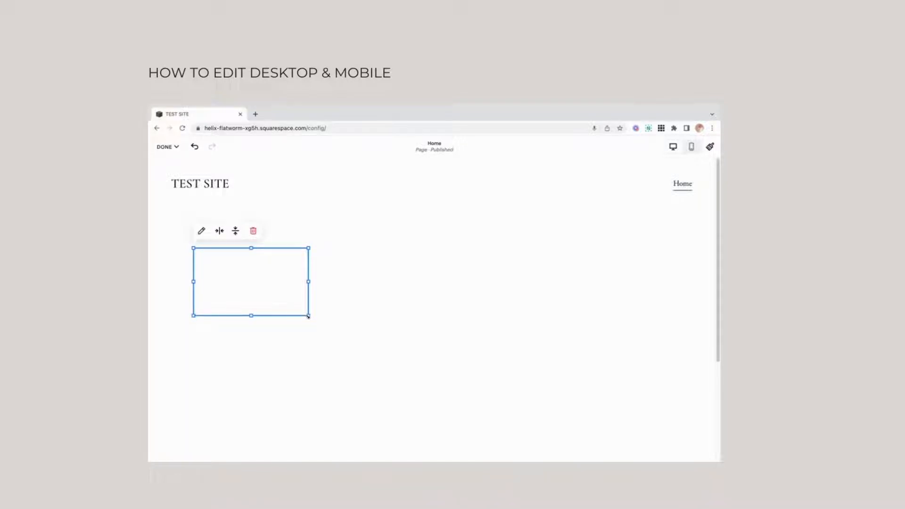
pyautogui.moveTo(308, 316); pyautogui.dragTo(383, 405)
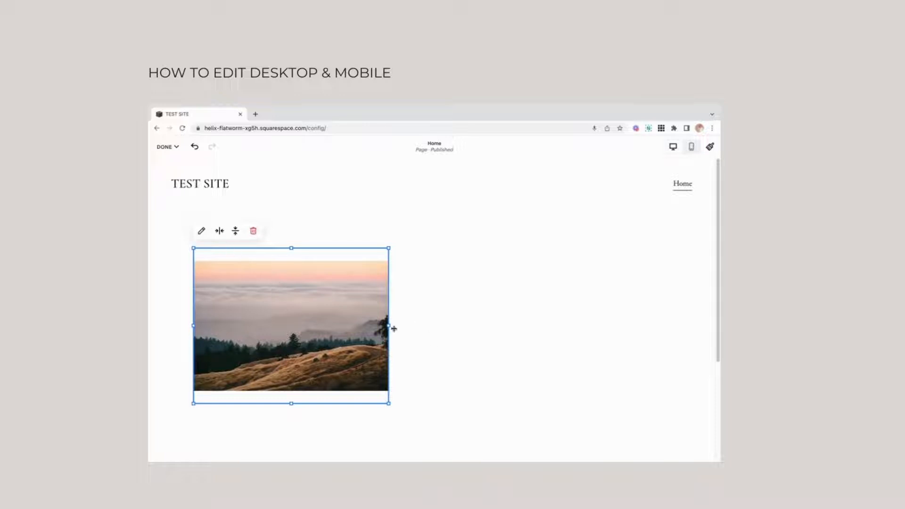
pyautogui.moveTo(387, 326); pyautogui.dragTo(429, 330)
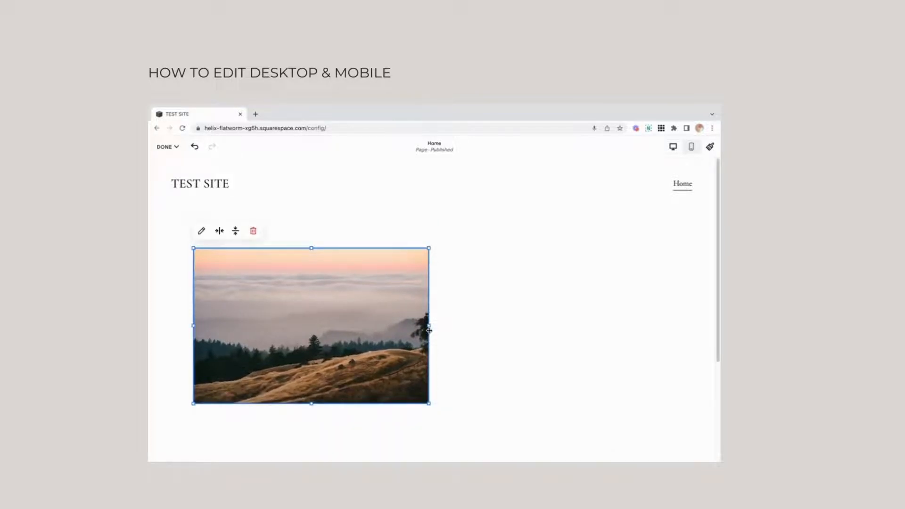
# Set the landscape image's design to Fill.
pyautogui.click(202, 231)
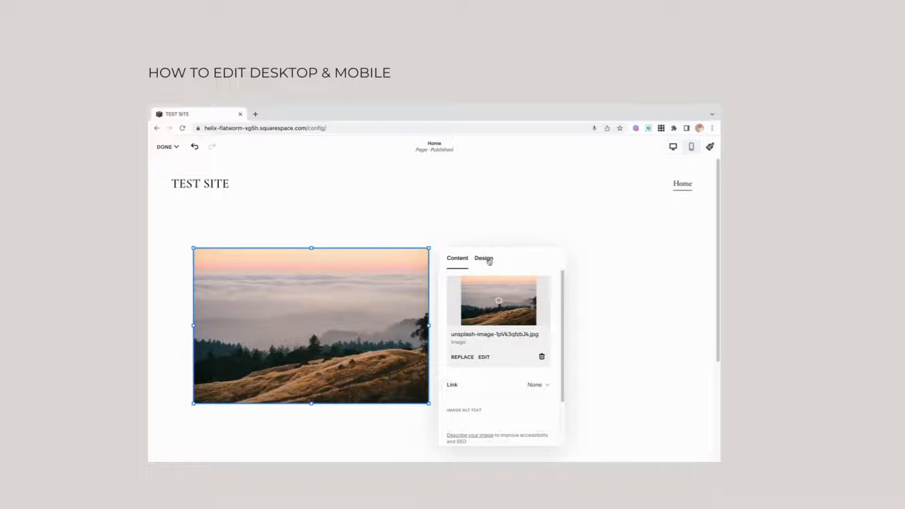
pyautogui.click(490, 263)
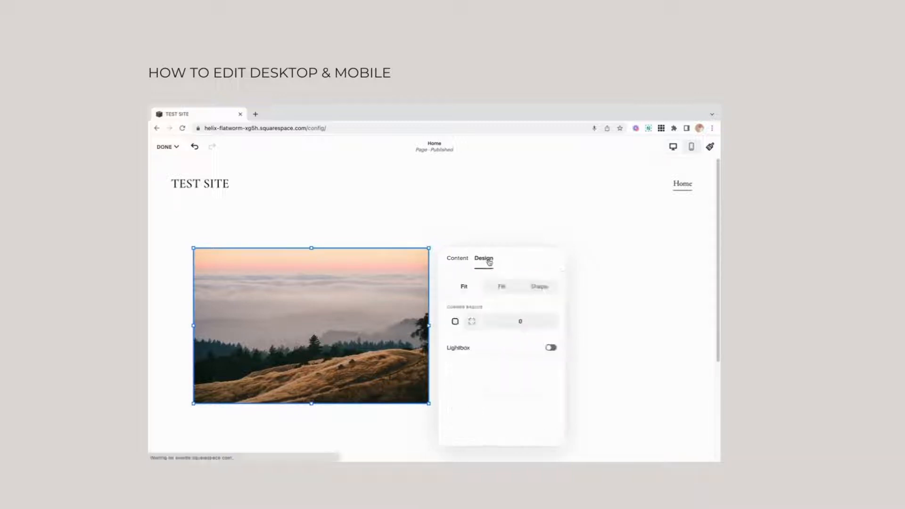
pyautogui.click(501, 287)
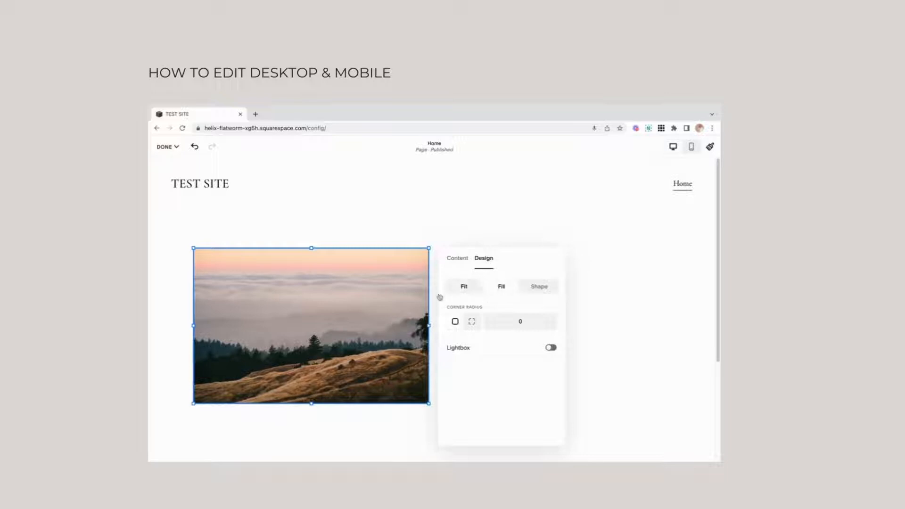
# Try the Shape design with the 2:3 arch on the landscape image, and return it to Fill.
pyautogui.click(536, 288)
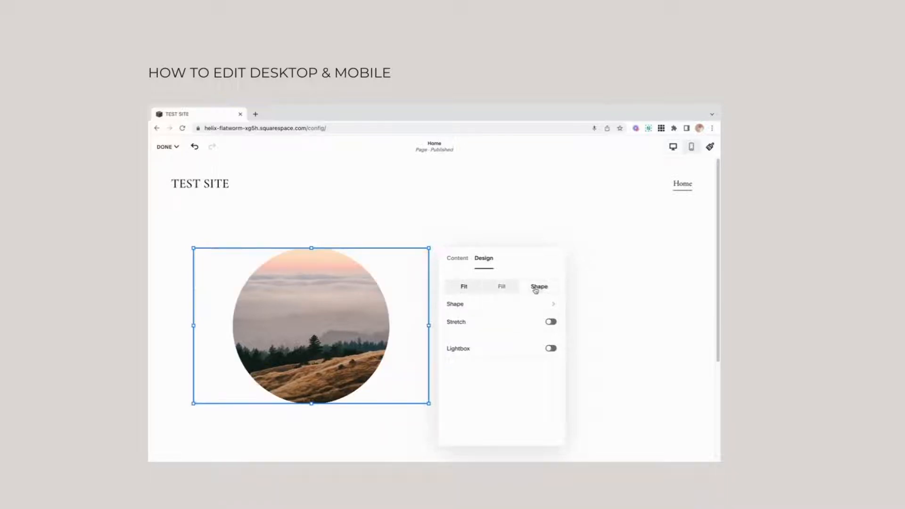
pyautogui.click(507, 306)
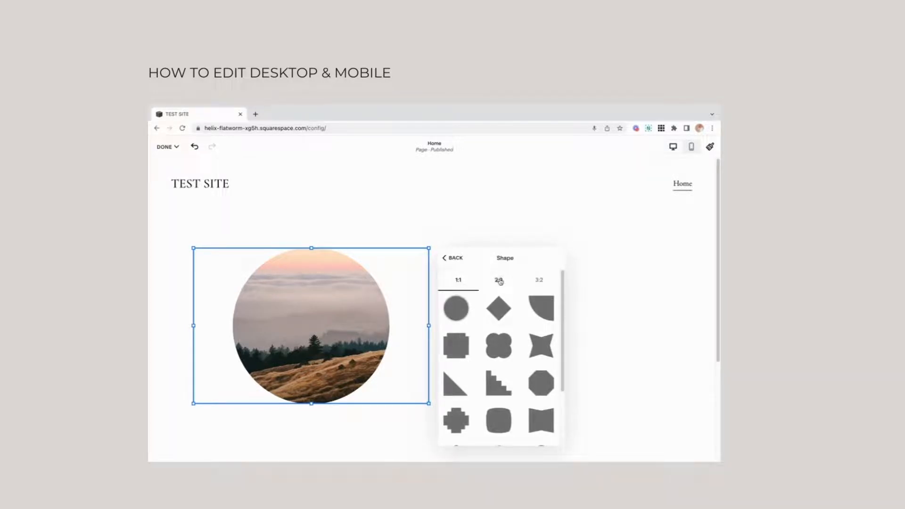
pyautogui.click(499, 280)
pyautogui.click(536, 350)
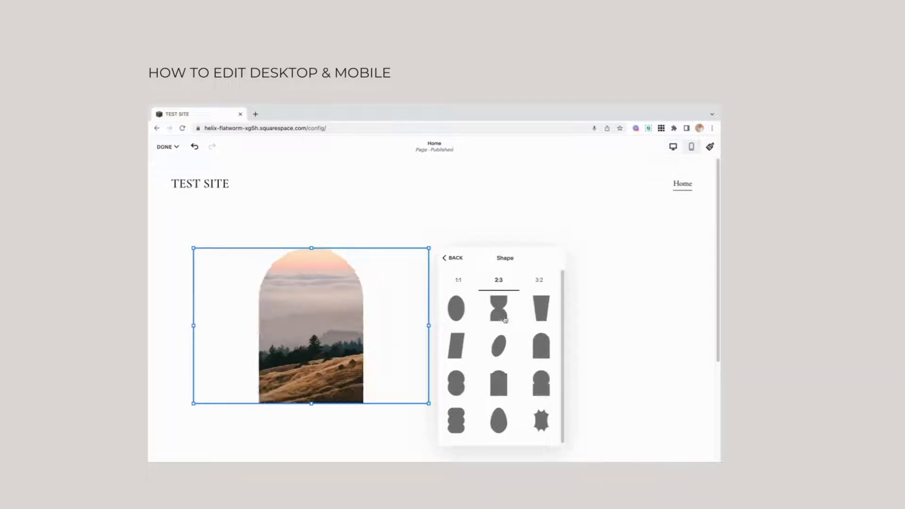
pyautogui.click(452, 258)
pyautogui.click(502, 289)
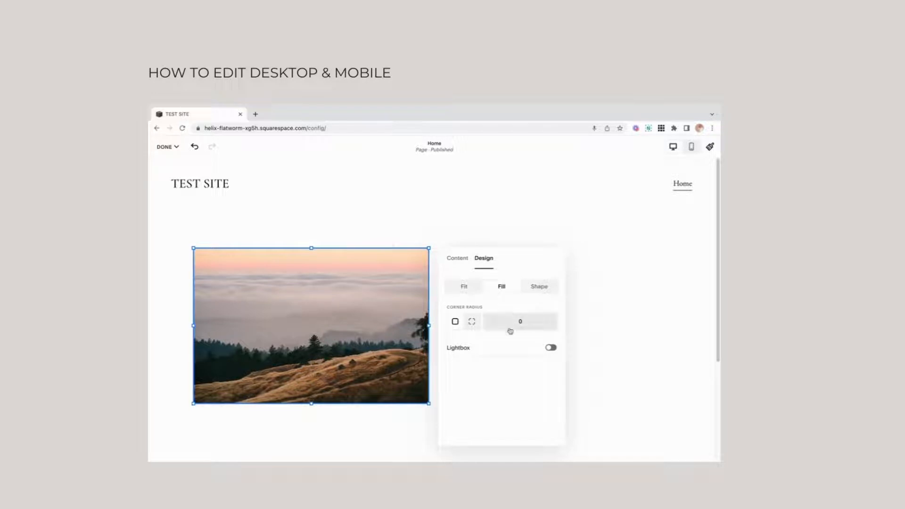
# Set the landscape image's corner radius to 30 individually for each of the four corners.
pyautogui.click(471, 321)
pyautogui.click(491, 323)
pyautogui.write('30')
pyautogui.click(510, 323)
pyautogui.write('30')
pyautogui.click(530, 323)
pyautogui.write('30')
pyautogui.click(549, 323)
pyautogui.write('30')
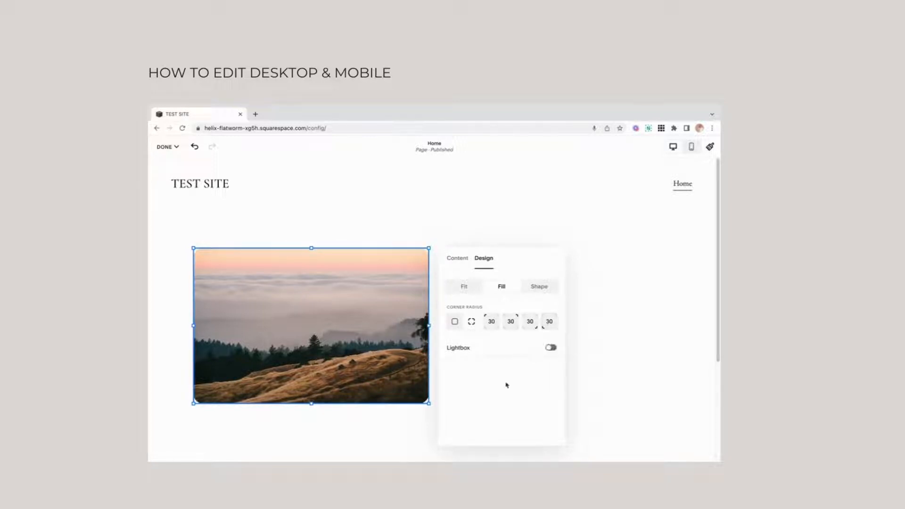
pyautogui.click(394, 228)
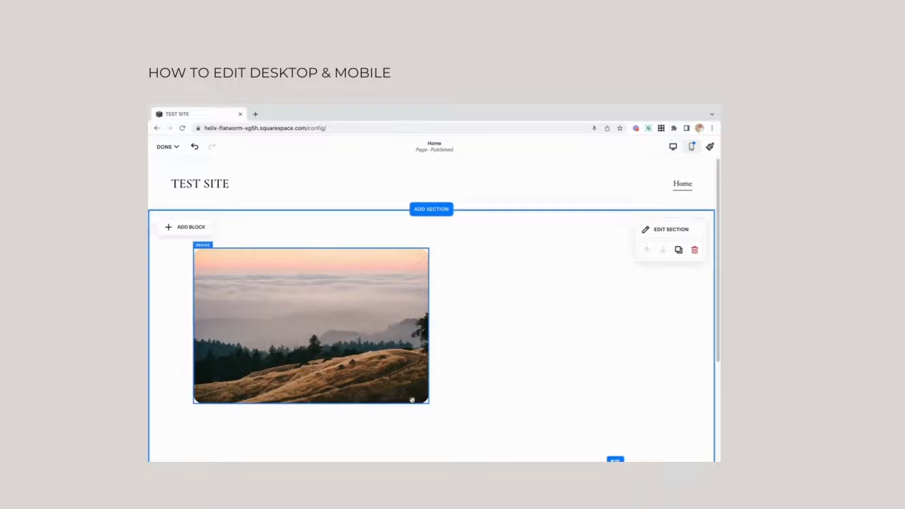
# Reopen the landscape image's design settings and remove the corner rounding to make the corners square.
pyautogui.click(377, 348)
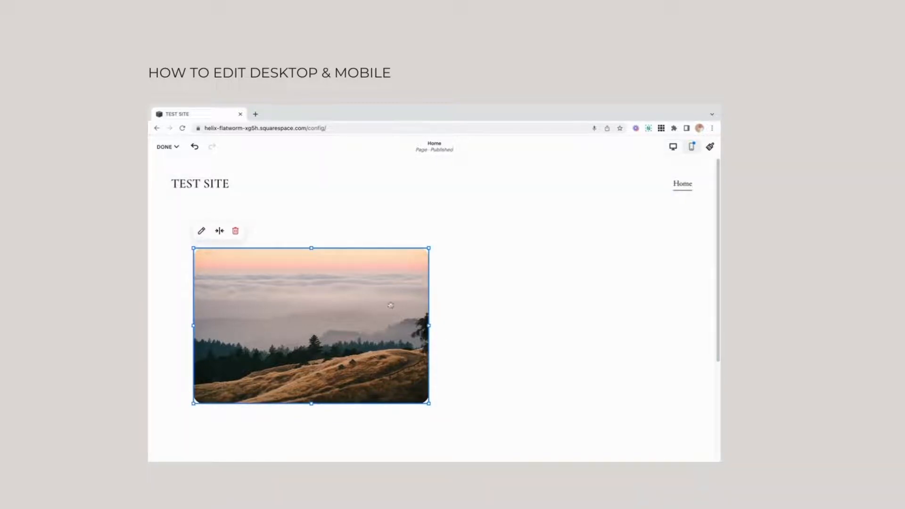
pyautogui.doubleClick(395, 272)
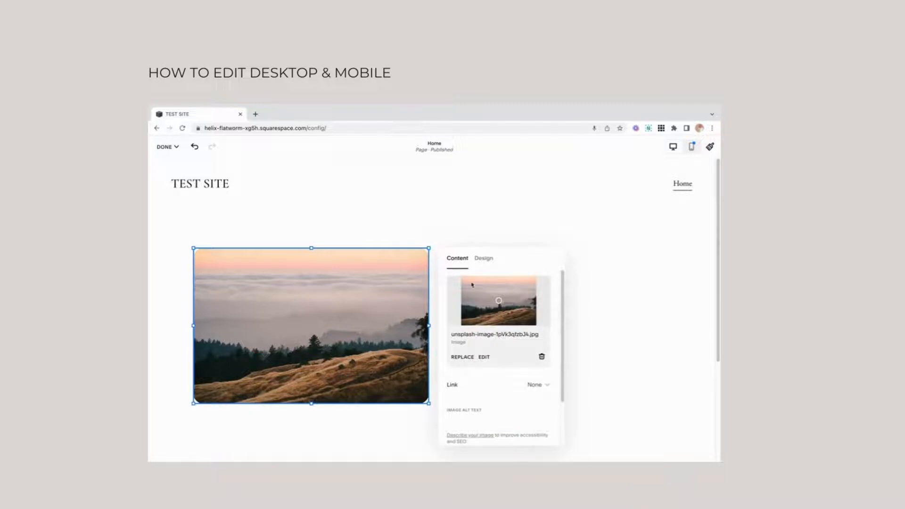
pyautogui.click(483, 260)
pyautogui.moveTo(516, 324); pyautogui.dragTo(490, 325)
pyautogui.click(617, 314)
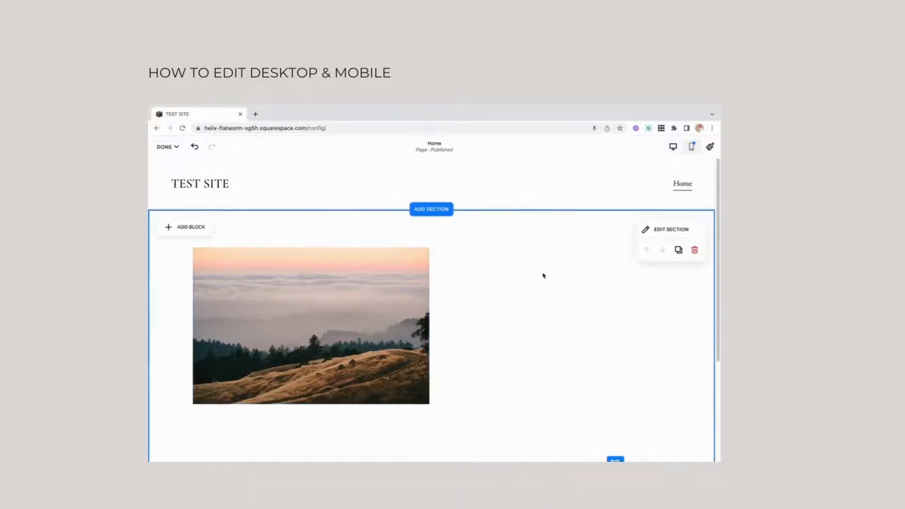
# Add a second image block to the section and fill it with the sunlit grass picture from the library.
pyautogui.click(172, 227)
pyautogui.click(268, 280)
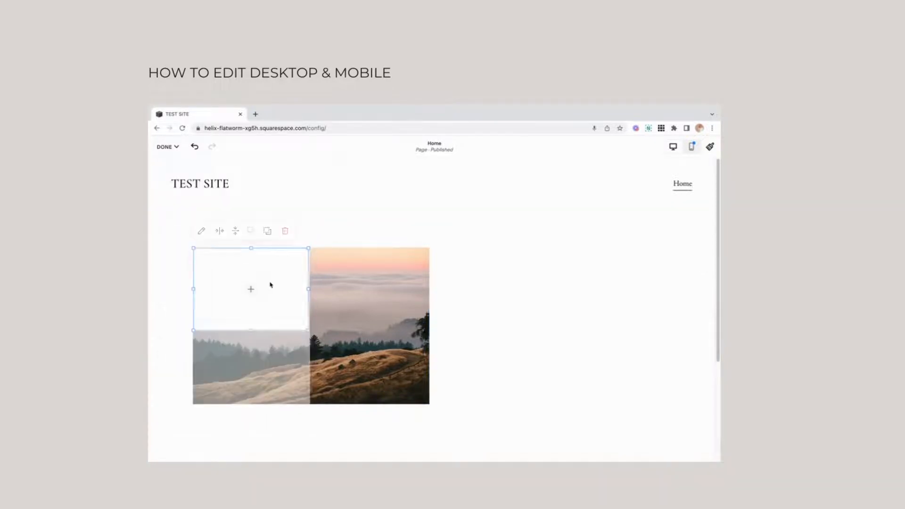
pyautogui.click(255, 289)
pyautogui.click(265, 302)
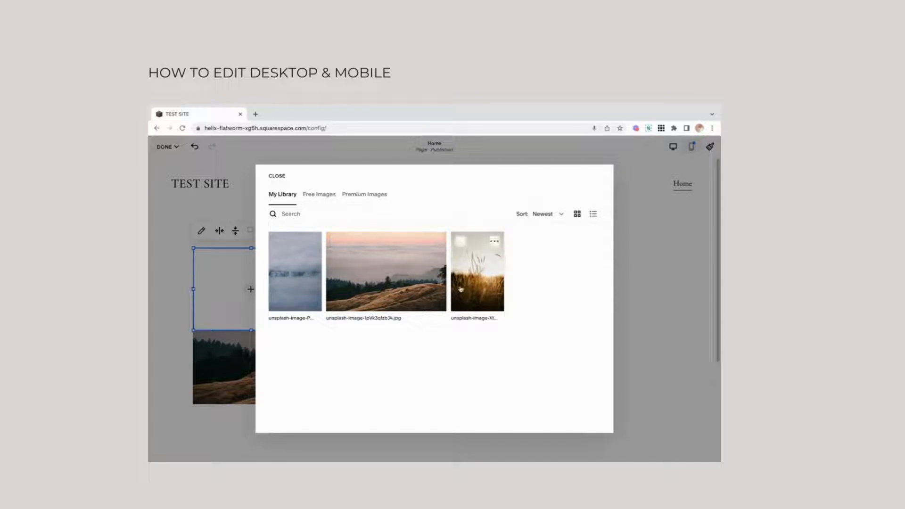
pyautogui.click(465, 290)
pyautogui.click(588, 419)
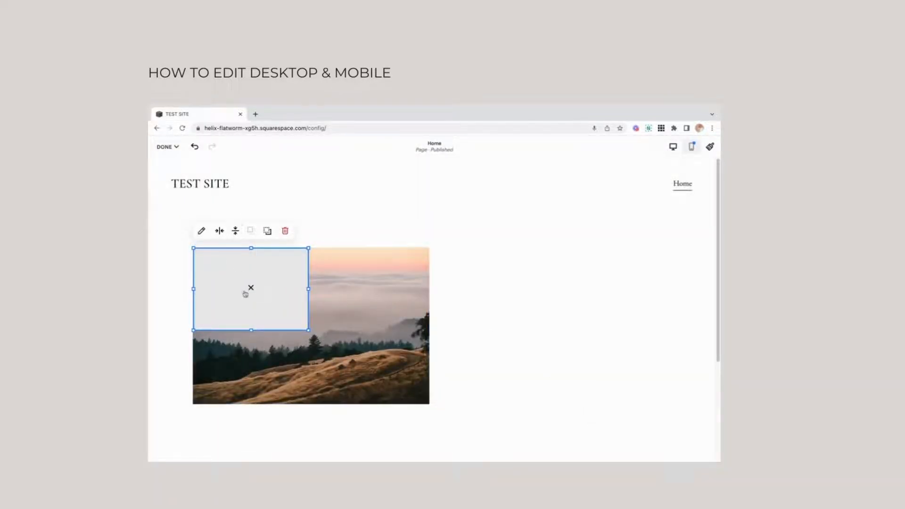
# Set the grass image to Fill and reposition it as a portrait block over the middle of the landscape image.
pyautogui.click(236, 231)
pyautogui.doubleClick(216, 281)
pyautogui.click(363, 259)
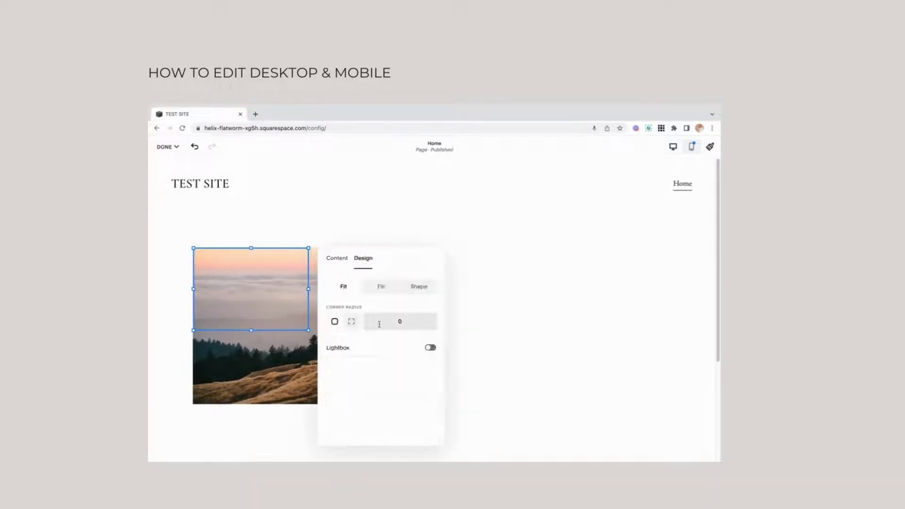
pyautogui.click(380, 287)
pyautogui.moveTo(255, 277); pyautogui.dragTo(311, 275)
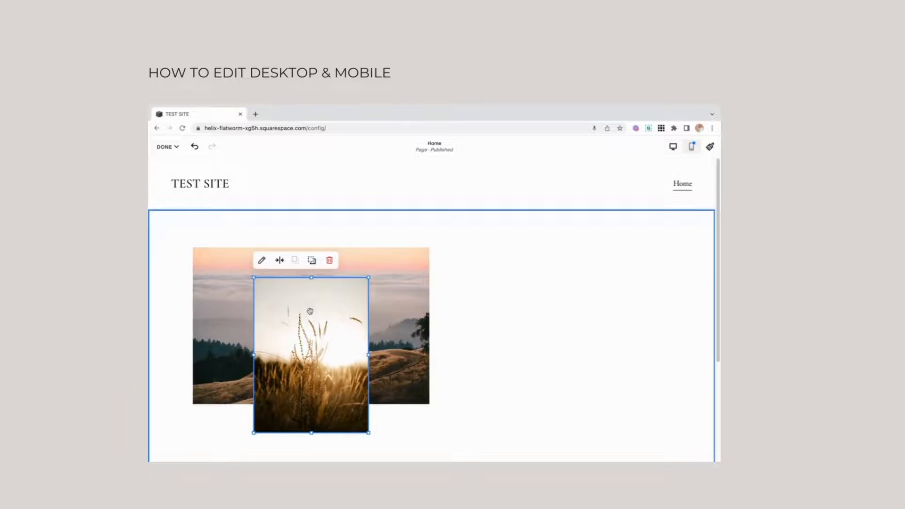
# Give the grass image the Shape design with the 2:3 arch.
pyautogui.doubleClick(310, 311)
pyautogui.click(421, 282)
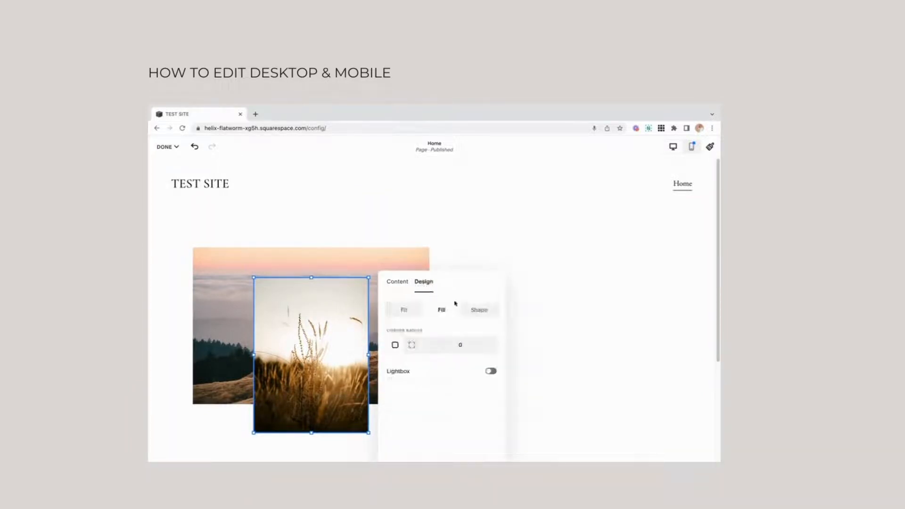
pyautogui.click(485, 310)
pyautogui.click(422, 329)
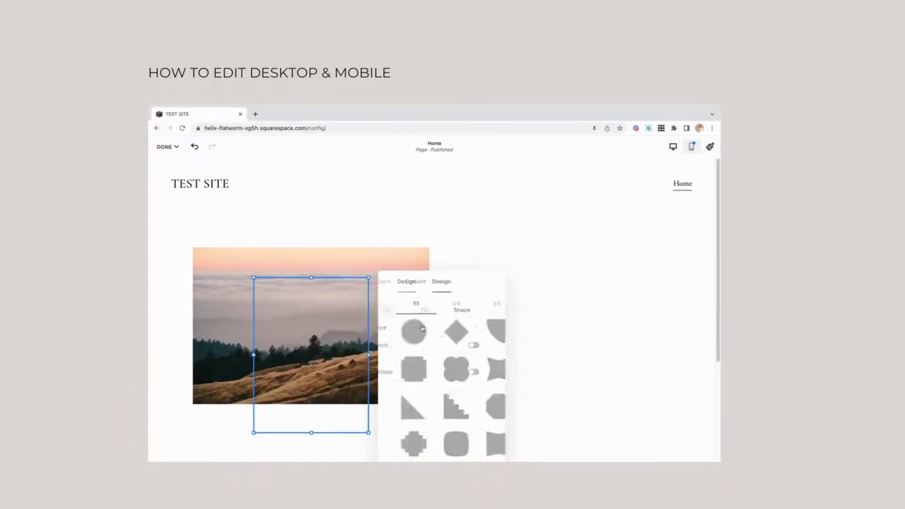
pyautogui.click(441, 305)
pyautogui.click(478, 371)
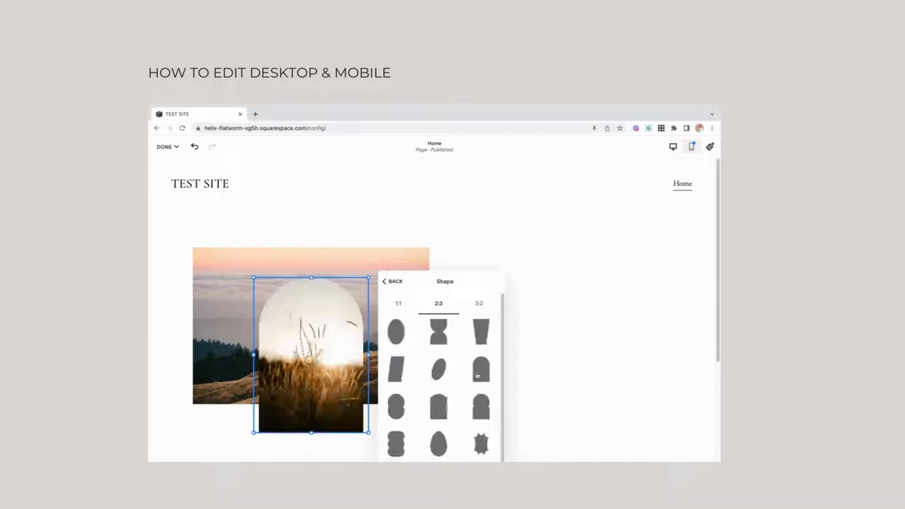
# Move the arched grass image so it overlaps the landscape image's right edge.
pyautogui.click(499, 323)
pyautogui.moveTo(340, 336); pyautogui.dragTo(441, 338)
pyautogui.click(515, 321)
# Send the arched image behind the landscape image, and bring it back to the front.
pyautogui.click(400, 315)
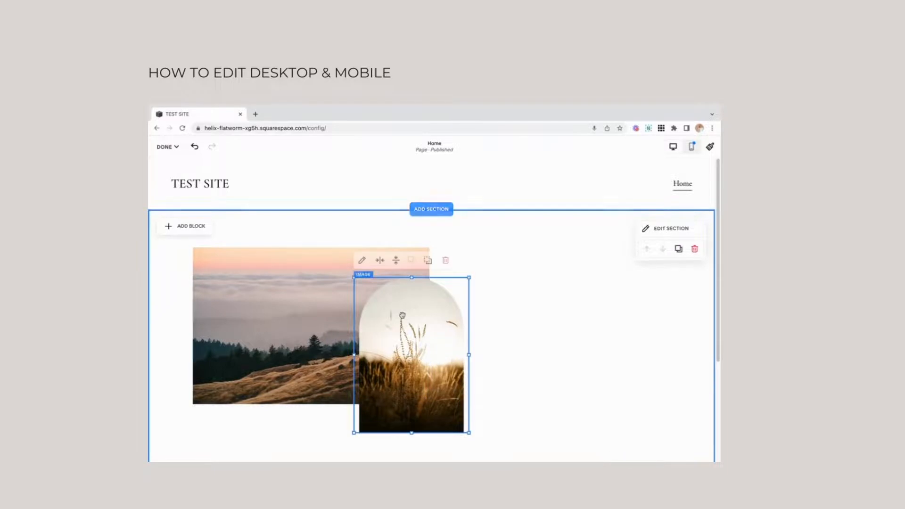
pyautogui.click(428, 261)
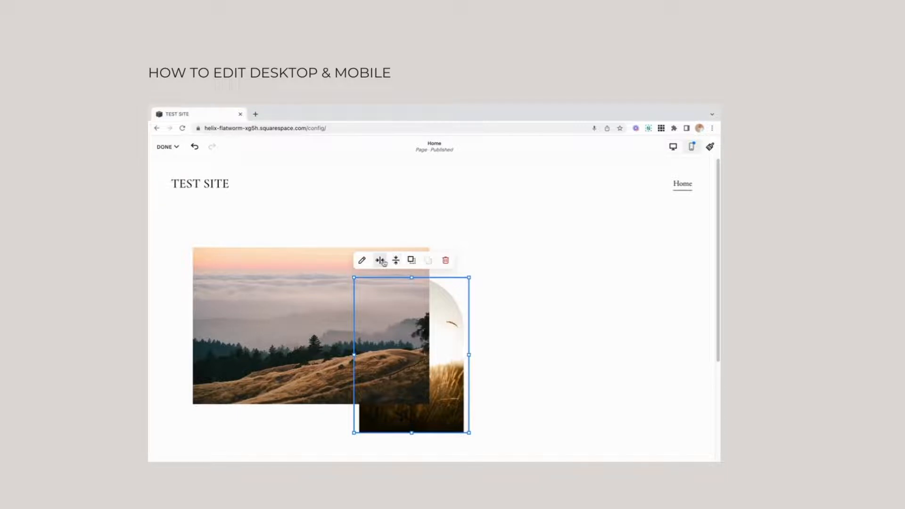
pyautogui.click(411, 260)
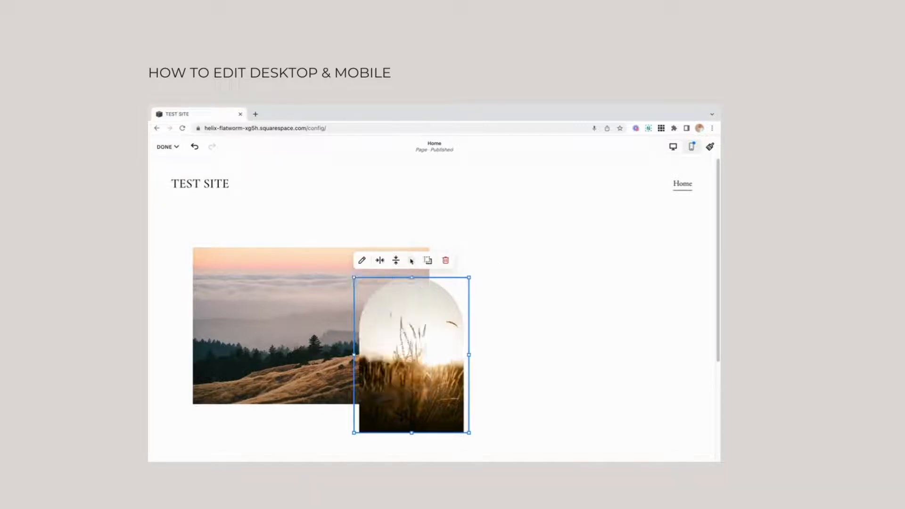
pyautogui.click(511, 309)
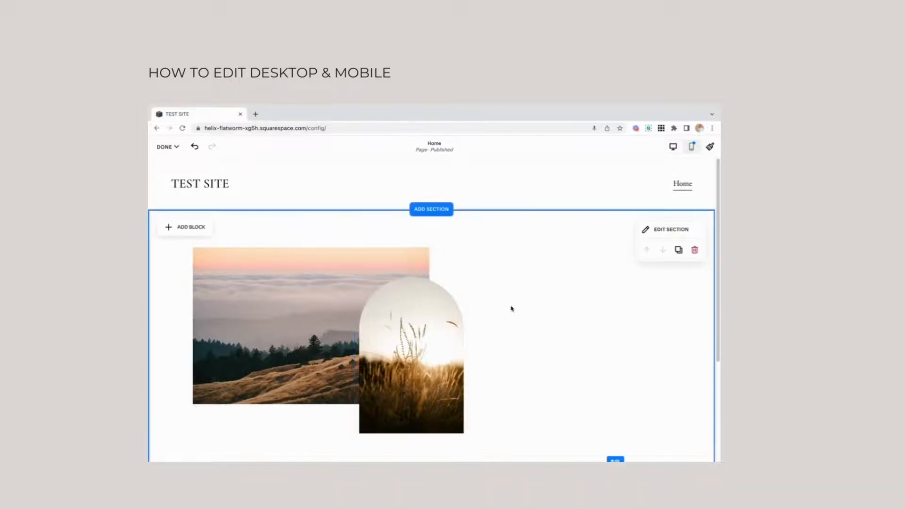
# Add a text block reading "Dreams" to the section and format it as Heading 1.
pyautogui.click(192, 227)
pyautogui.click(191, 278)
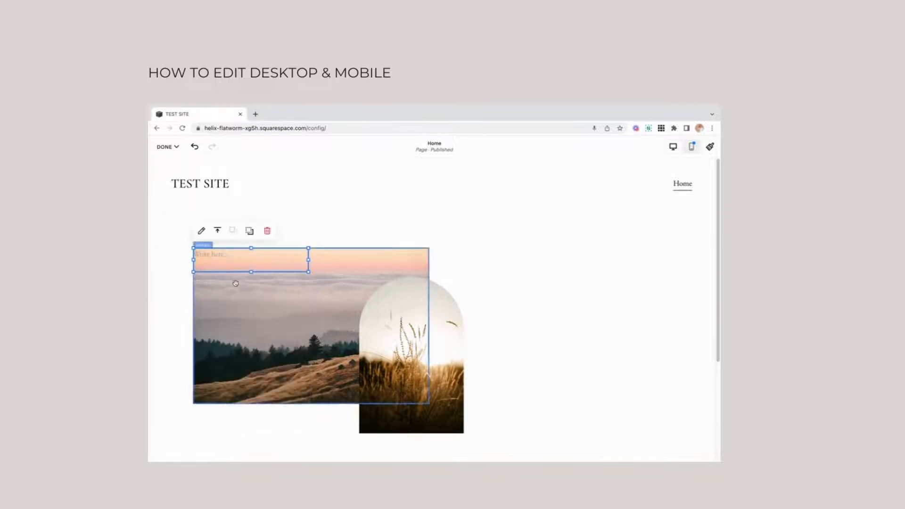
pyautogui.click(233, 254)
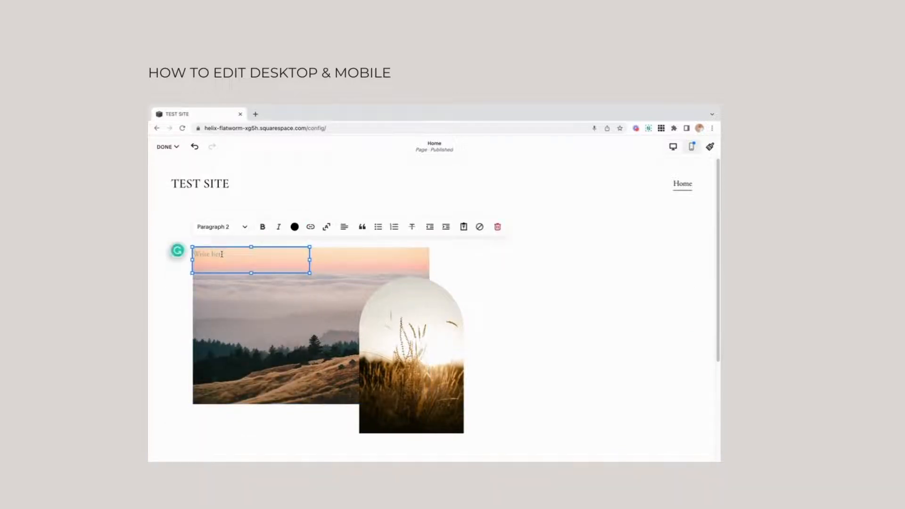
pyautogui.moveTo(225, 256); pyautogui.dragTo(193, 254)
pyautogui.click(219, 228)
pyautogui.click(215, 246)
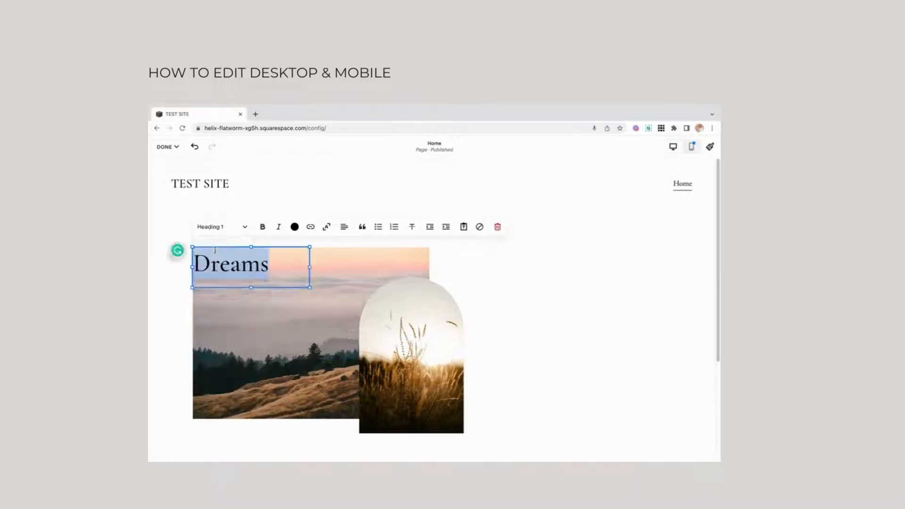
# Move the "Dreams" heading to the arched image's upper right side so it overlaps the arch.
pyautogui.press('Escape')
pyautogui.moveTo(234, 251); pyautogui.dragTo(476, 295)
pyautogui.click(589, 375)
# Make the "Dreams" heading dusty pink and italic, and shift its block slightly right and down.
pyautogui.doubleClick(493, 304)
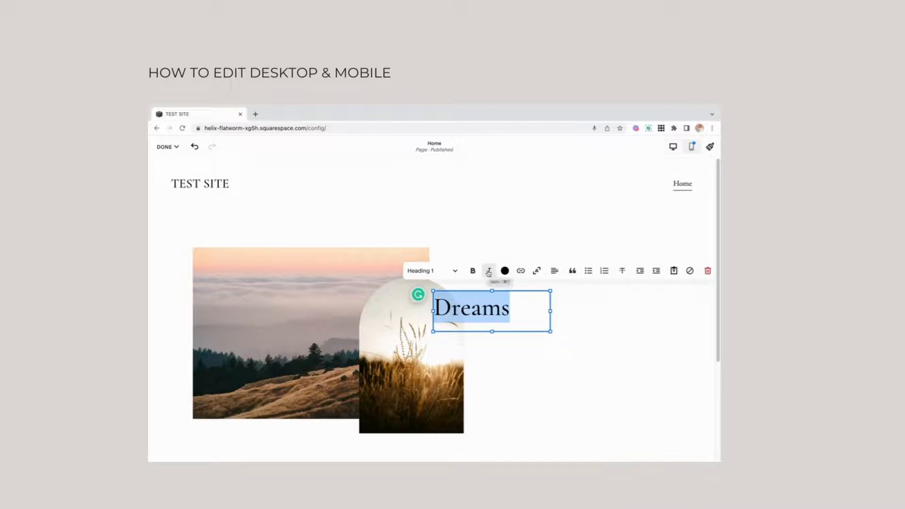
pyautogui.click(505, 270)
pyautogui.click(505, 315)
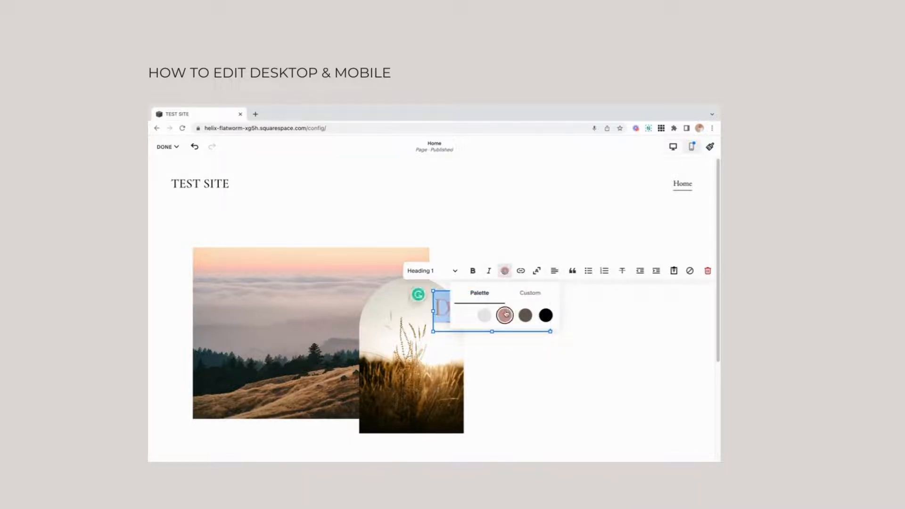
pyautogui.click(489, 271)
pyautogui.click(521, 396)
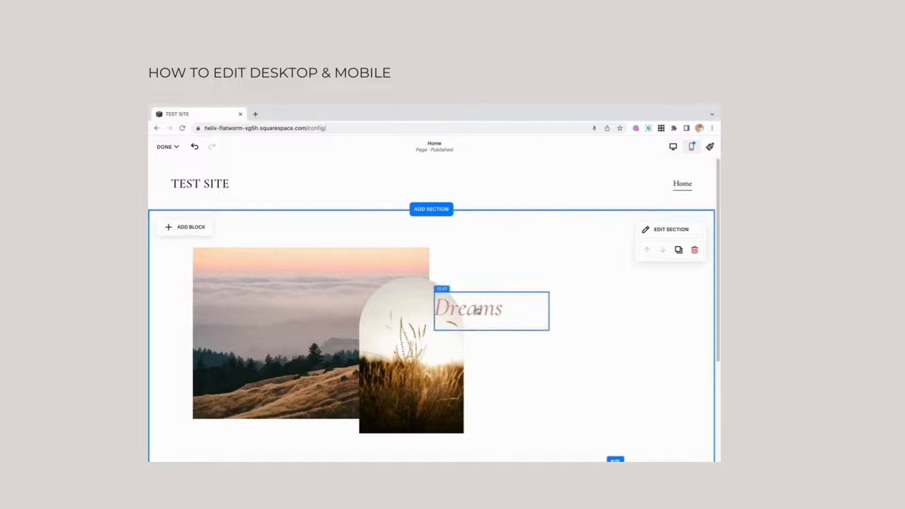
pyautogui.moveTo(481, 309); pyautogui.dragTo(502, 324)
pyautogui.doubleClick(502, 322)
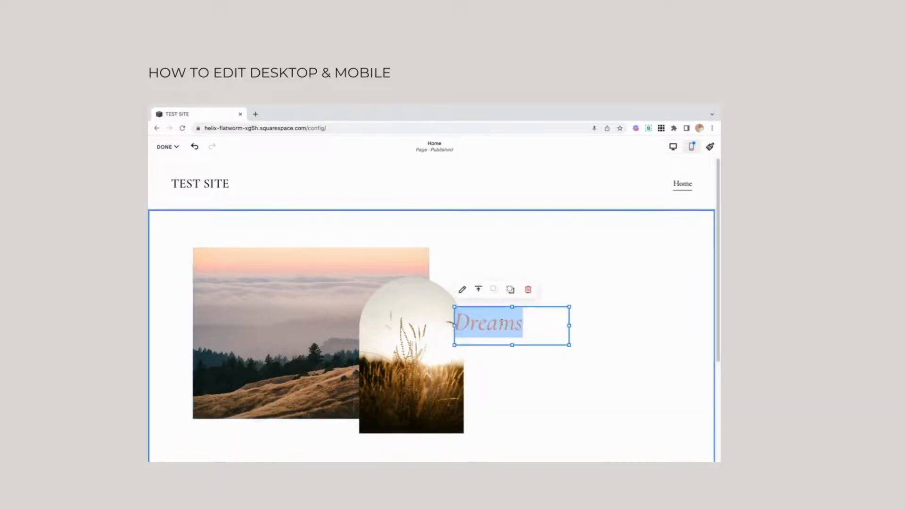
# Switch to the mobile view and narrow the landscape image from its left side.
pyautogui.click(692, 150)
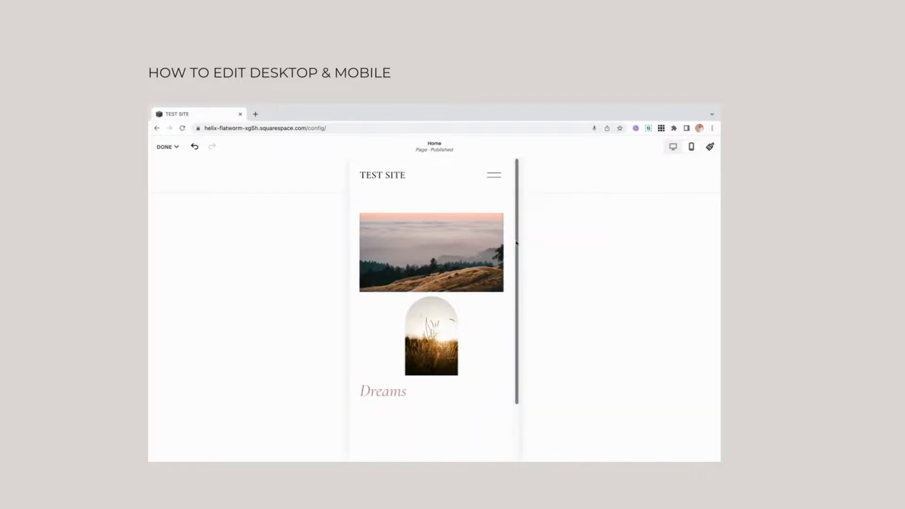
pyautogui.click(421, 244)
pyautogui.moveTo(363, 253); pyautogui.dragTo(415, 253)
# Move the arched image up over the mobile landscape image and enlarge it.
pyautogui.moveTo(422, 331); pyautogui.dragTo(412, 261)
pyautogui.click(466, 293)
pyautogui.moveTo(484, 305); pyautogui.dragTo(503, 347)
# Enlarge the mobile landscape image from its lower-left corner to reach the page's left edge.
pyautogui.click(472, 222)
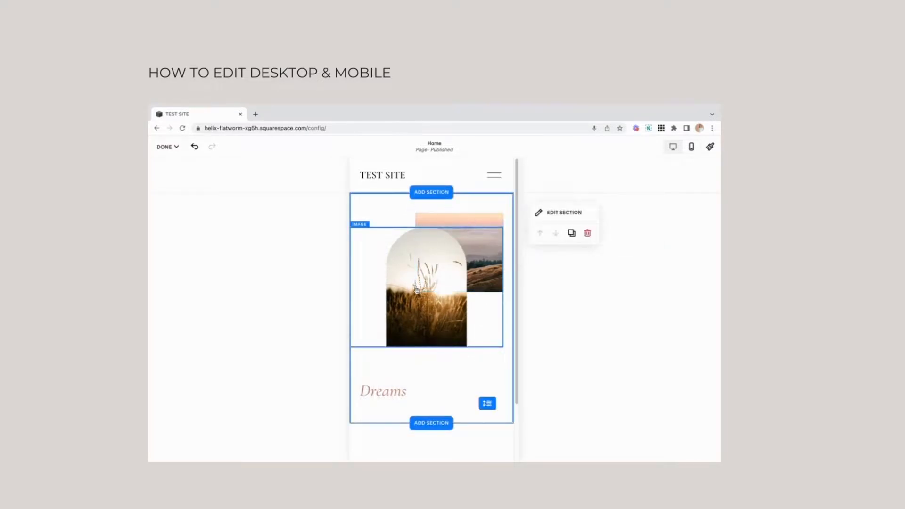
pyautogui.click(427, 232)
pyautogui.moveTo(415, 292); pyautogui.dragTo(351, 334)
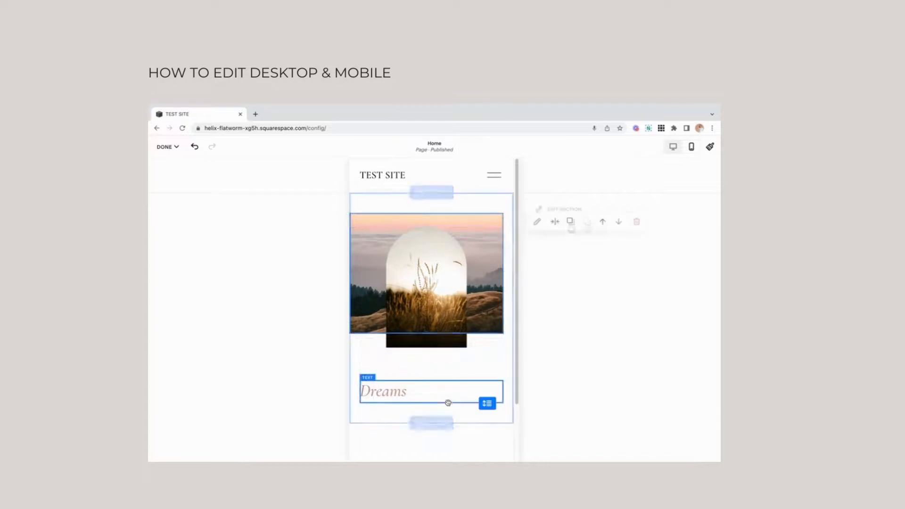
# Move the "Dreams" heading onto the upper part of the mobile landscape image and shift the arched image down below it.
pyautogui.moveTo(383, 390); pyautogui.dragTo(395, 198)
pyautogui.click(375, 396)
pyautogui.moveTo(364, 322); pyautogui.dragTo(365, 345)
pyautogui.click(411, 409)
pyautogui.moveTo(378, 231); pyautogui.dragTo(380, 246)
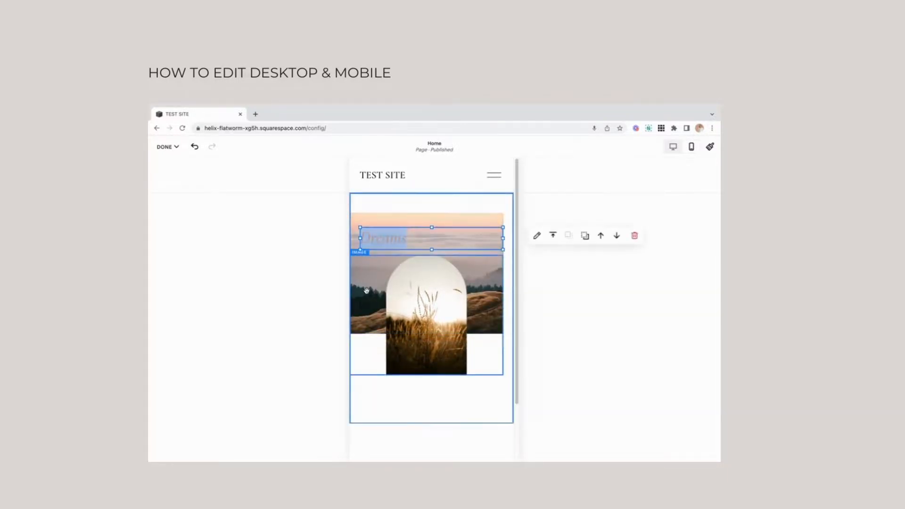
# Lower the arched image and the landscape image so the "Dreams" heading overlaps the landscape's top edge.
pyautogui.press('Escape')
pyautogui.moveTo(366, 316); pyautogui.dragTo(366, 330)
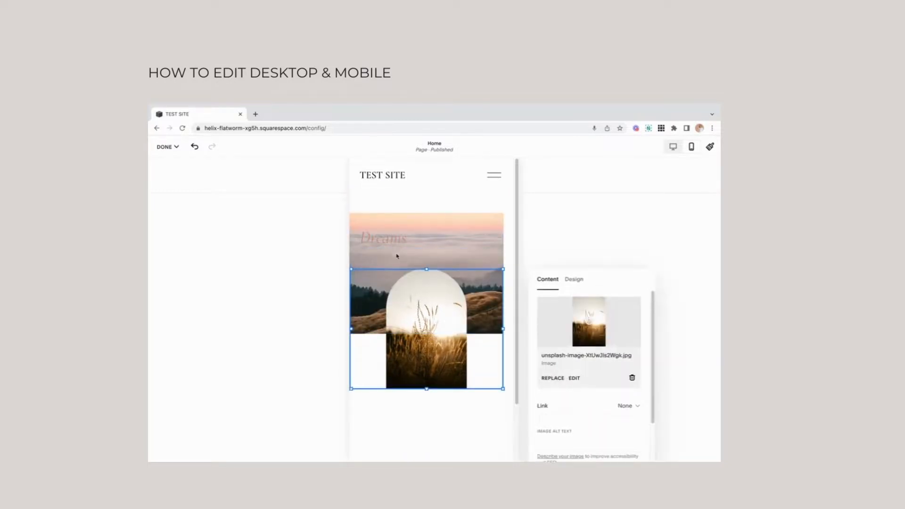
pyautogui.click(451, 245)
pyautogui.moveTo(481, 218); pyautogui.dragTo(482, 246)
pyautogui.click(325, 233)
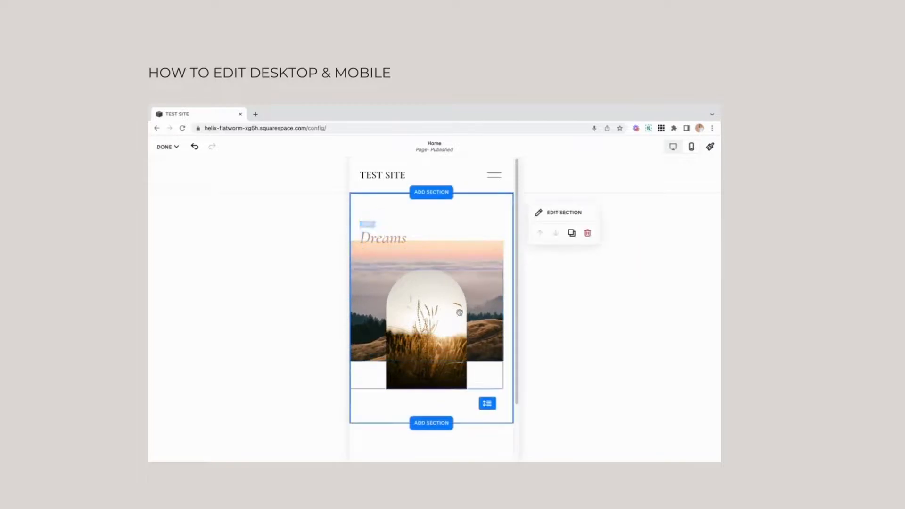
# Remove the site footer section and return to editing the Home page.
pyautogui.moveTo(519, 366); pyautogui.dragTo(504, 402)
pyautogui.click(445, 394)
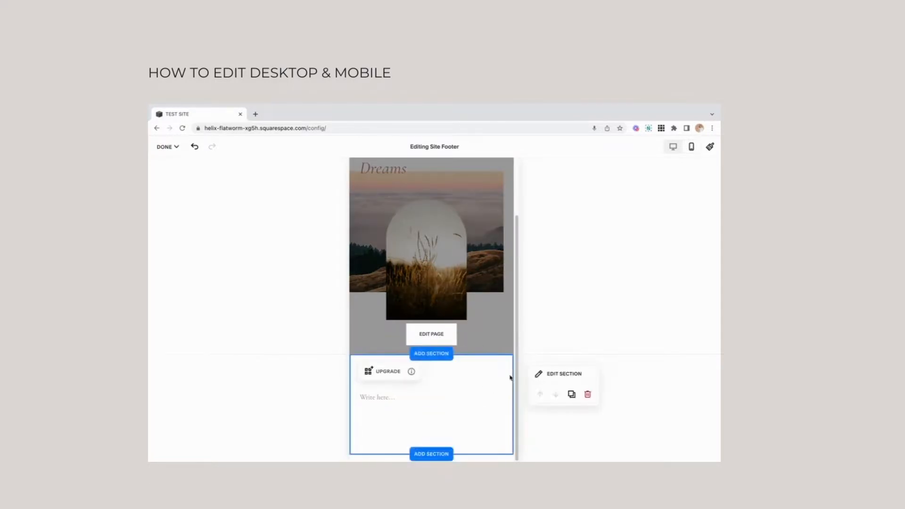
pyautogui.click(588, 395)
pyautogui.click(477, 319)
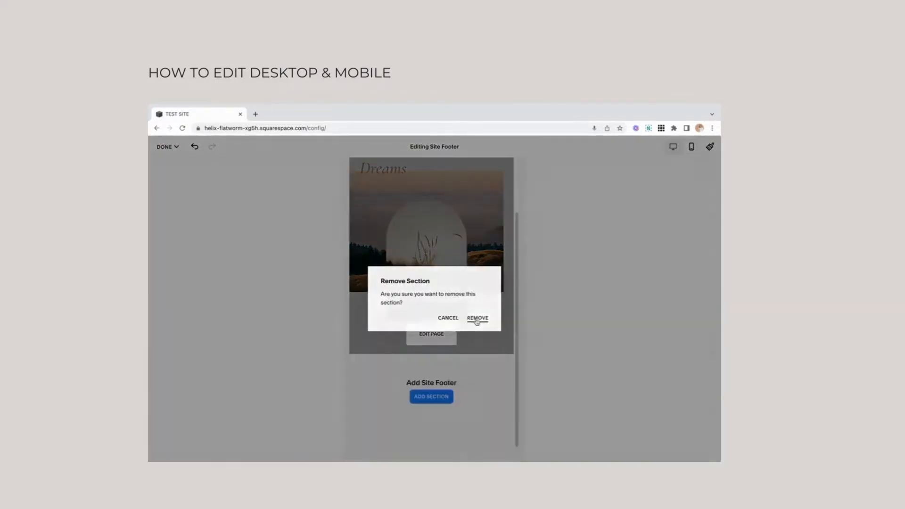
pyautogui.click(493, 318)
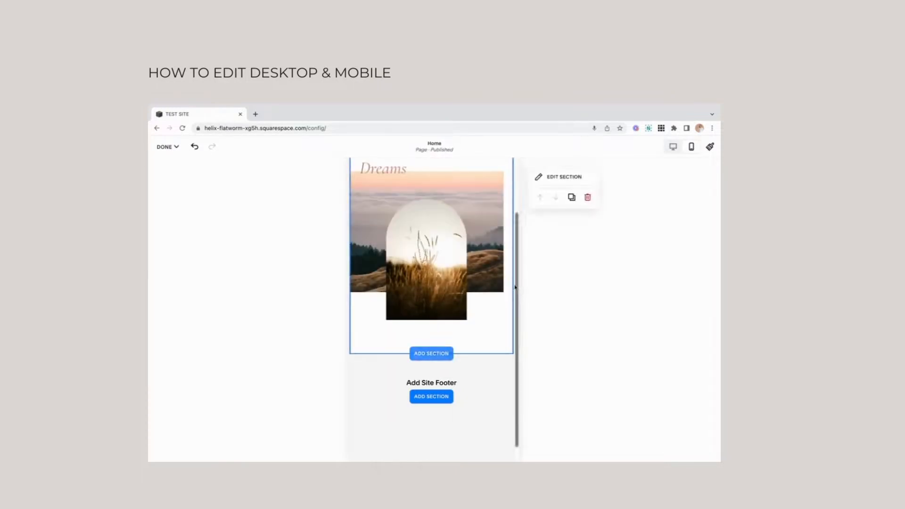
# Extend the mobile section's bottom slightly and switch back to the desktop view.
pyautogui.moveTo(478, 335)
pyautogui.mouseDown()
pyautogui.moveTo(479, 415)
pyautogui.moveTo(471, 327)
pyautogui.moveTo(471, 343)
pyautogui.mouseUp()
pyautogui.moveTo(516, 310); pyautogui.dragTo(513, 228)
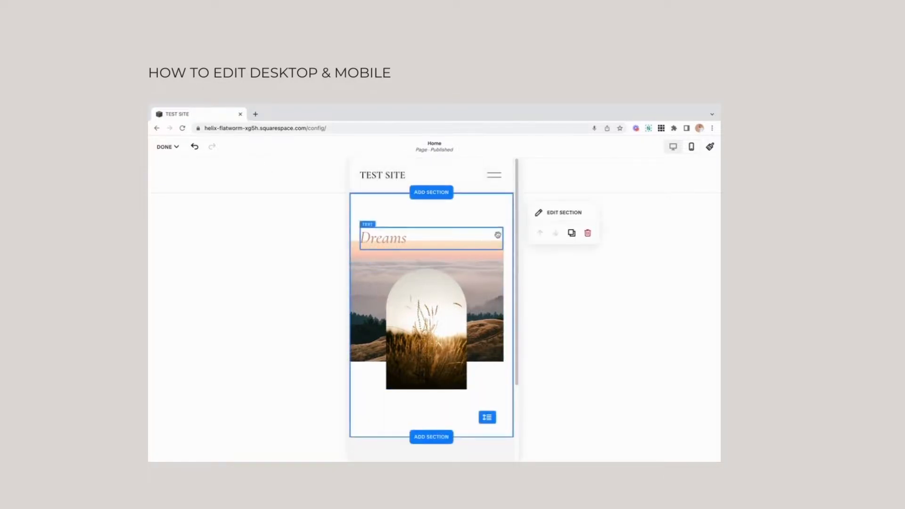
pyautogui.click(674, 148)
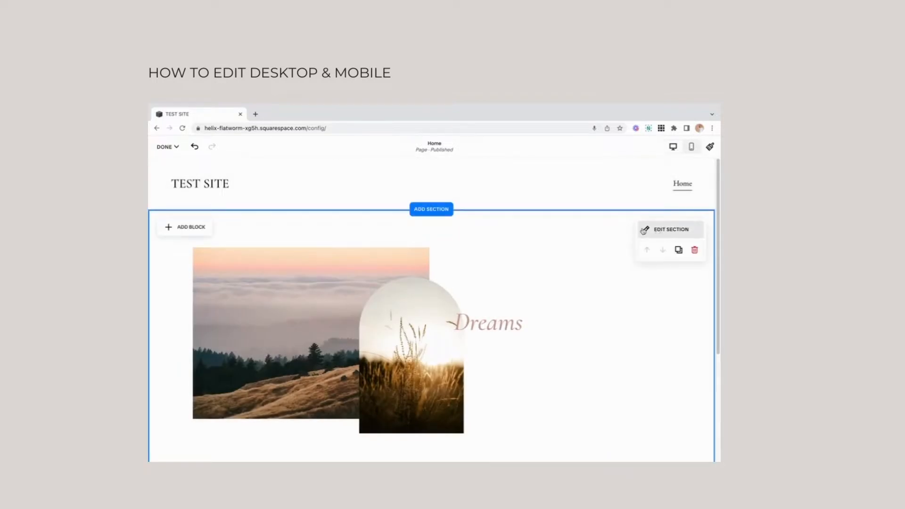
# Compare the section's grid without and with gaps between cells, and keep the gaps.
pyautogui.click(644, 230)
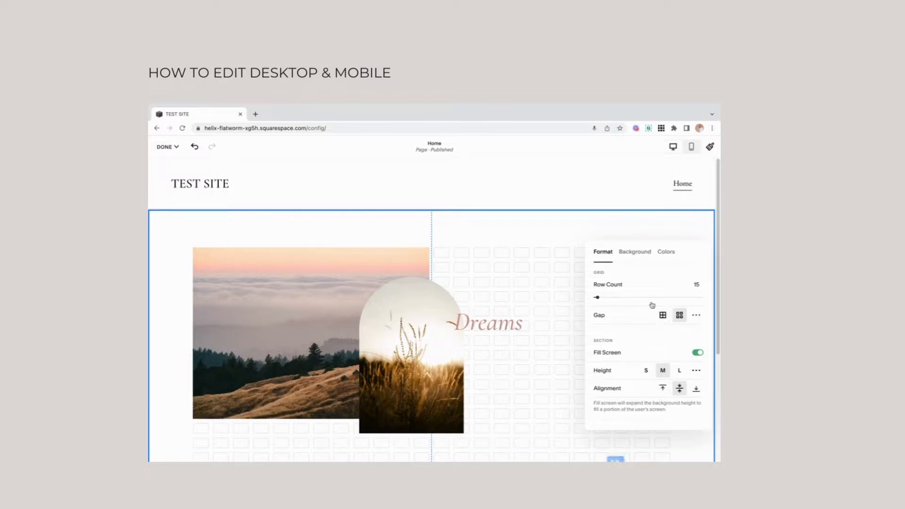
pyautogui.click(663, 319)
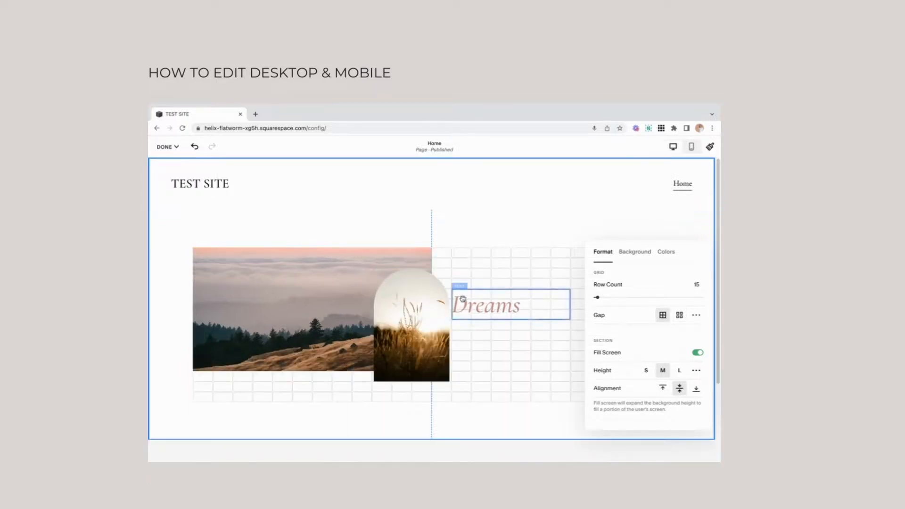
pyautogui.click(679, 316)
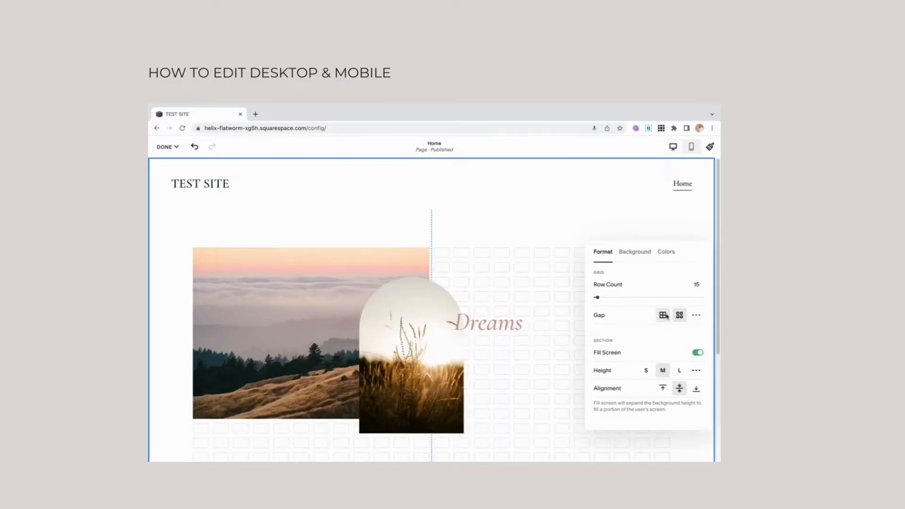
pyautogui.click(664, 318)
pyautogui.click(681, 319)
pyautogui.click(487, 258)
# Enlarge the arched image on the desktop layout so it extends slightly higher over the landscape image.
pyautogui.moveTo(443, 305); pyautogui.dragTo(445, 337)
pyautogui.moveTo(468, 418); pyautogui.dragTo(473, 434)
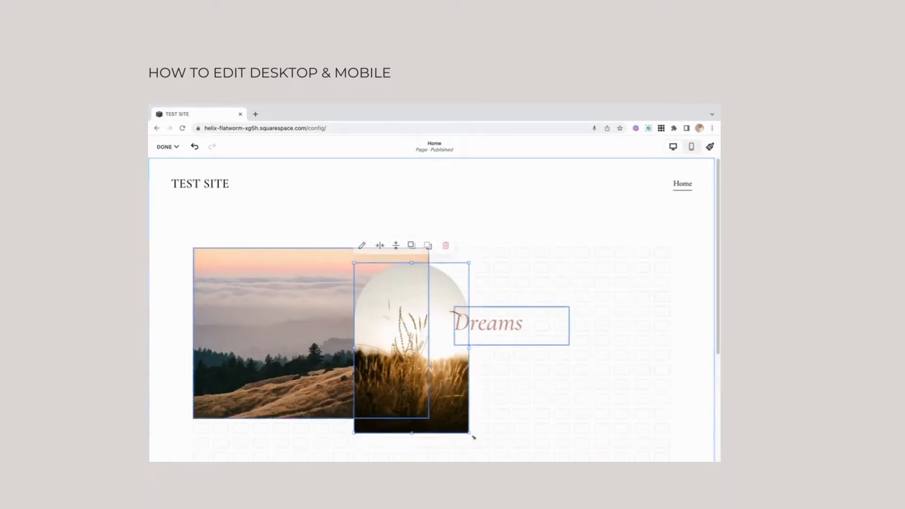
pyautogui.click(513, 435)
# Move the landscape image to the page's left edge, and enlarge it to the right and downward.
pyautogui.click(305, 288)
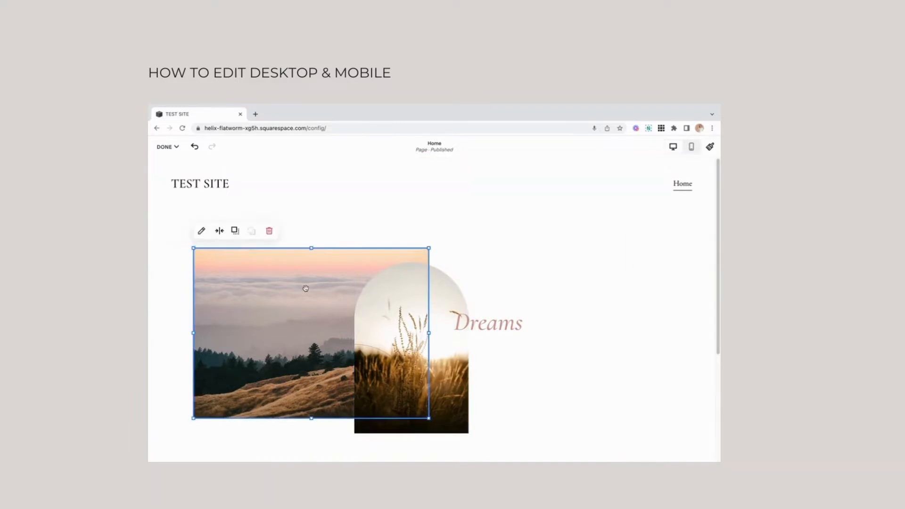
pyautogui.moveTo(306, 288); pyautogui.dragTo(261, 289)
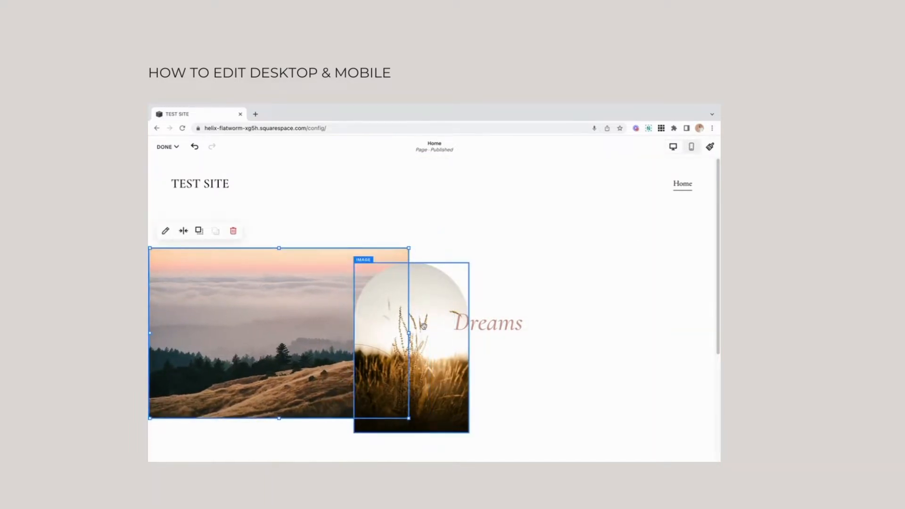
pyautogui.moveTo(409, 334); pyautogui.dragTo(469, 334)
pyautogui.moveTo(718, 270); pyautogui.dragTo(719, 312)
pyautogui.click(266, 300)
pyautogui.moveTo(309, 353); pyautogui.dragTo(300, 438)
# Move the arched image right and down over the landscape's right edge, and shift the "Dreams" heading right.
pyautogui.moveTo(400, 322); pyautogui.dragTo(459, 352)
pyautogui.moveTo(503, 259); pyautogui.dragTo(543, 258)
pyautogui.click(606, 331)
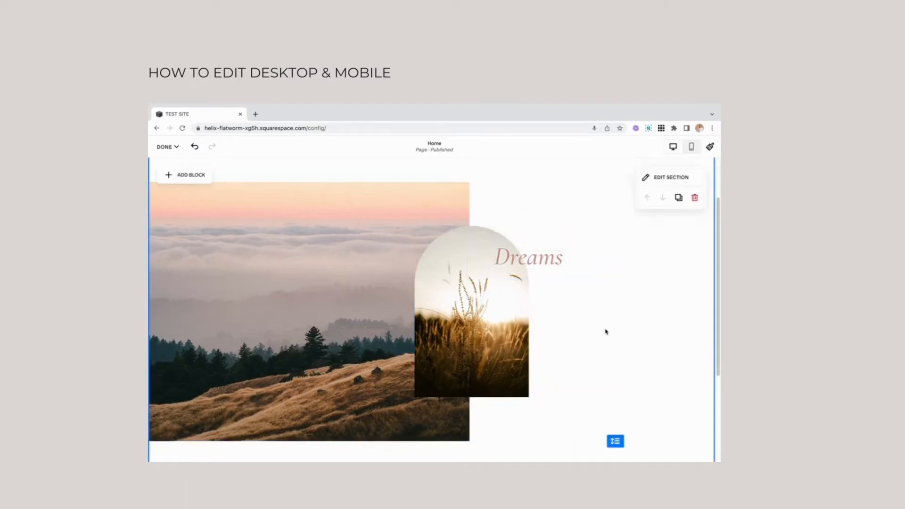
# Try to set the misty forest image from the library as the section's background.
pyautogui.click(647, 177)
pyautogui.click(635, 200)
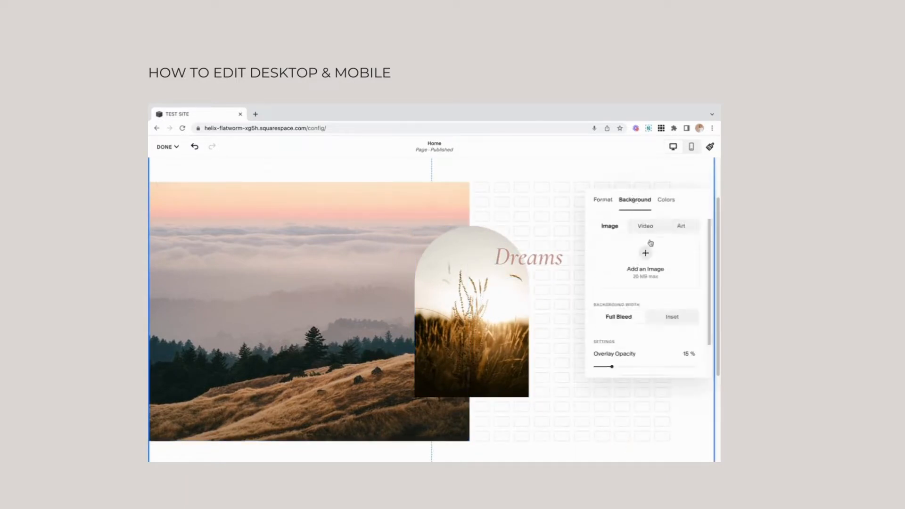
pyautogui.click(646, 255)
pyautogui.click(646, 290)
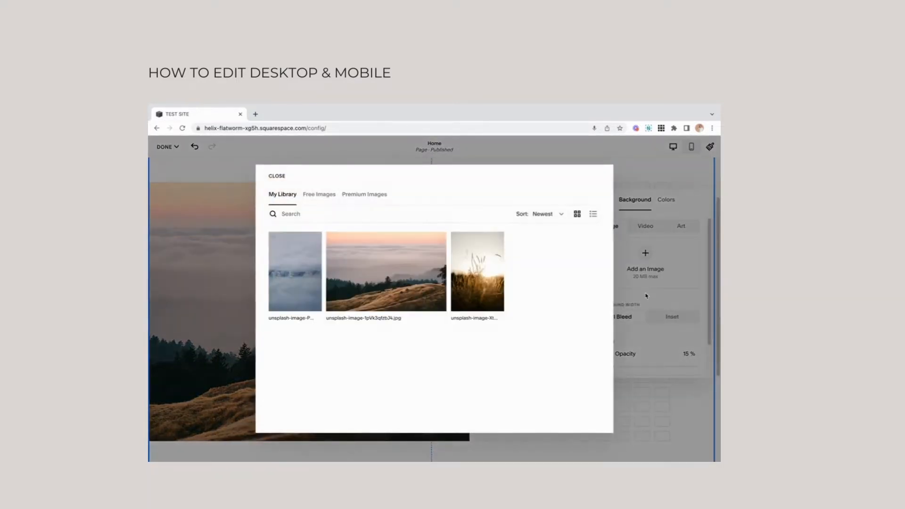
pyautogui.click(295, 269)
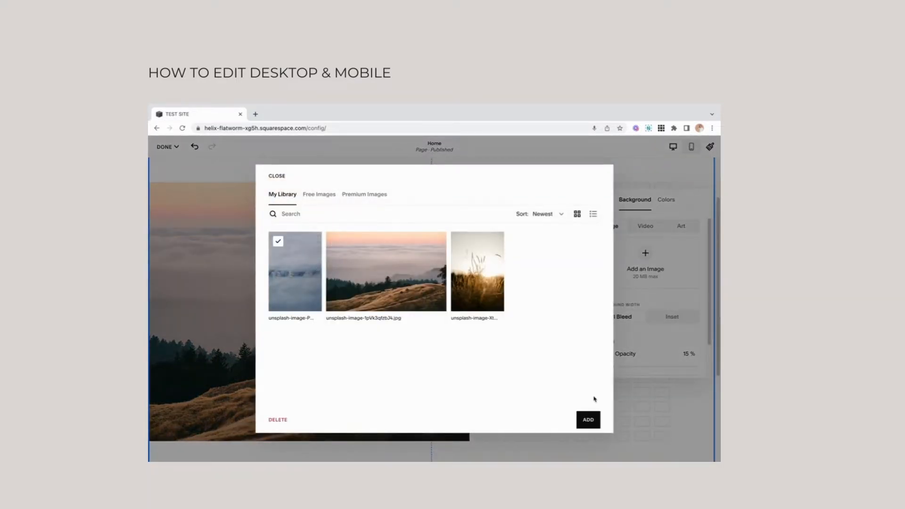
pyautogui.click(589, 420)
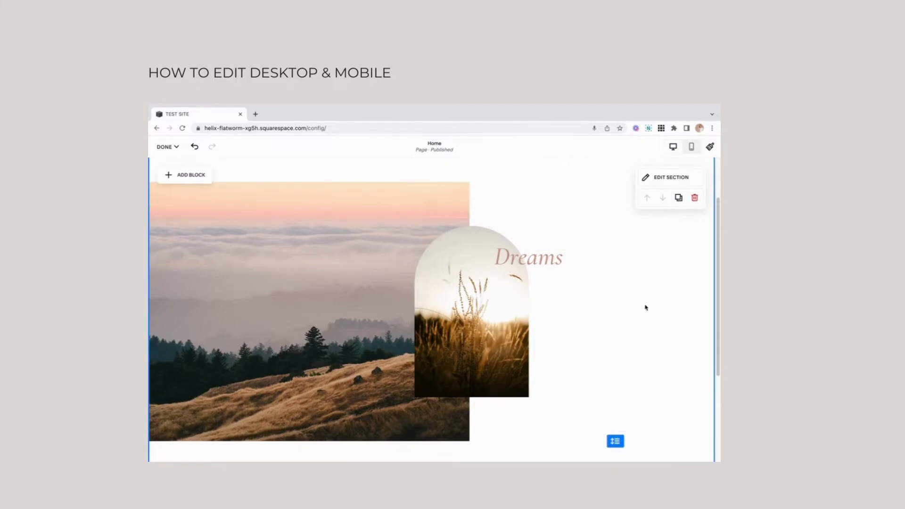
pyautogui.click(650, 182)
pyautogui.click(646, 189)
pyautogui.scroll(1, 698, 264)
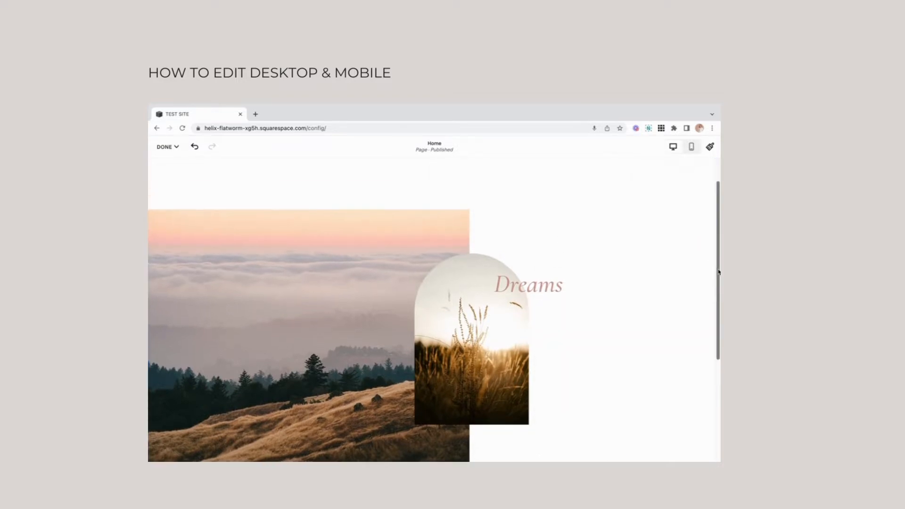
pyautogui.moveTo(644, 258)
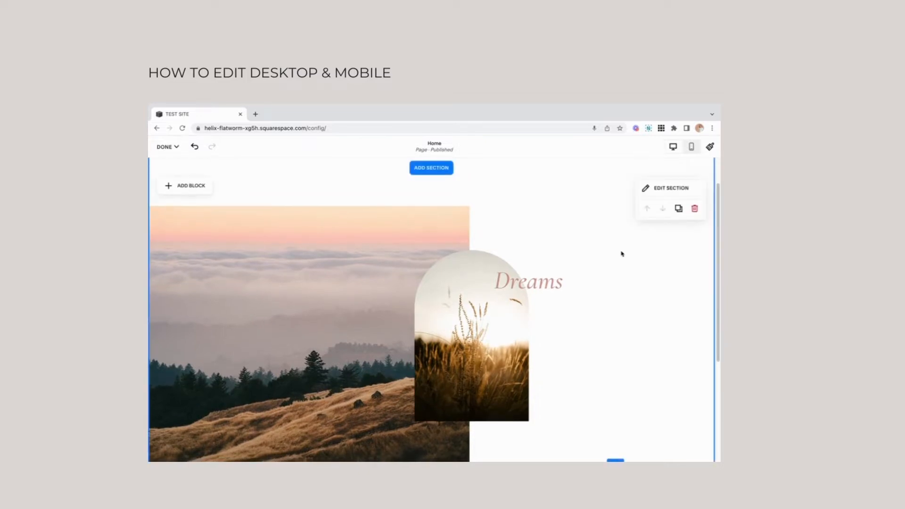
pyautogui.click(646, 188)
# Save the Home page, preview it at full width, and return to editing the page.
pyautogui.click(166, 146)
pyautogui.click(163, 172)
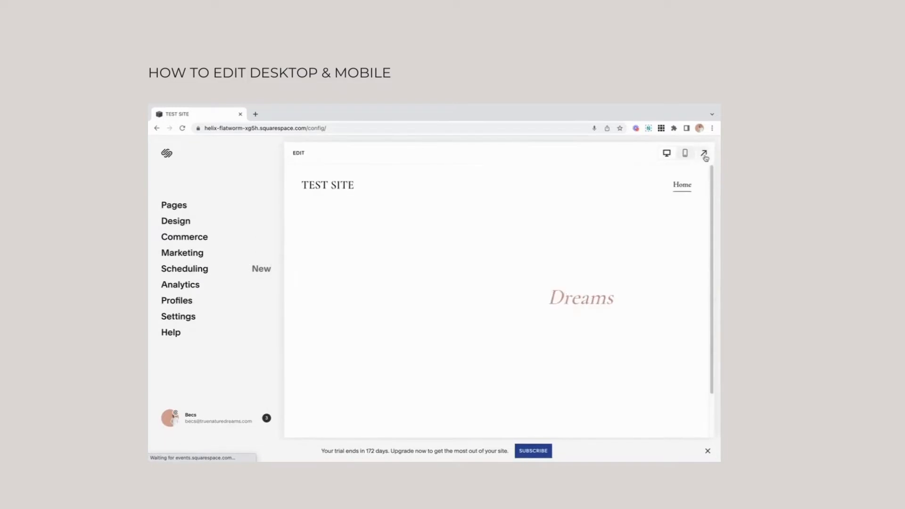
pyautogui.click(705, 152)
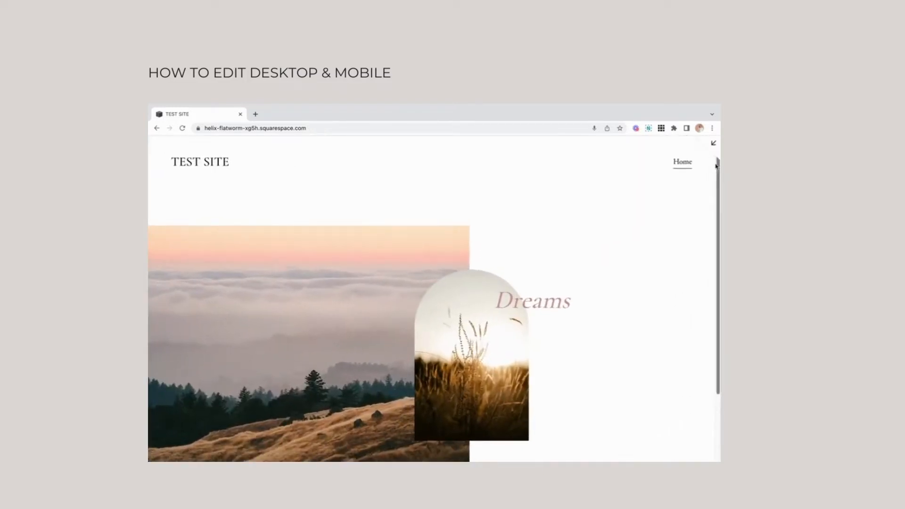
pyautogui.click(713, 144)
pyautogui.click(291, 158)
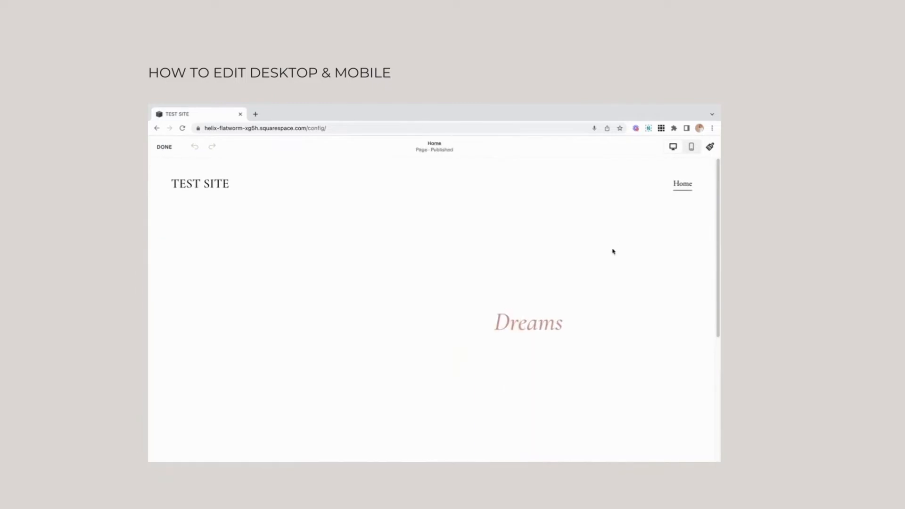
# Set the misty forest image from the library as the background of the section with the overlapping images.
pyautogui.click(652, 231)
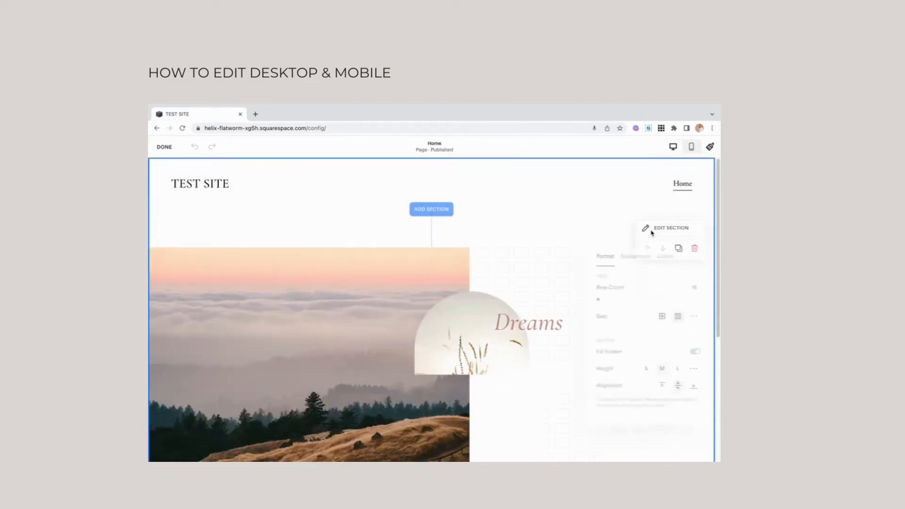
pyautogui.click(634, 251)
pyautogui.click(645, 305)
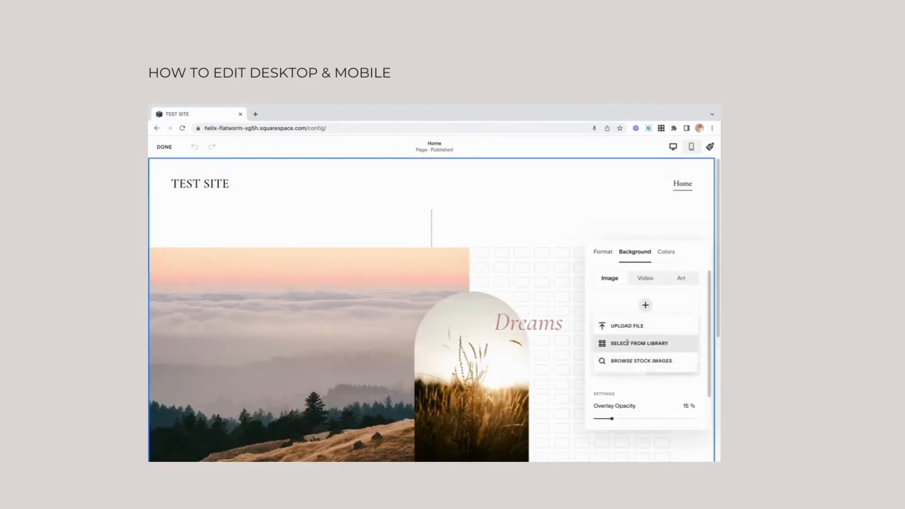
pyautogui.click(628, 341)
pyautogui.click(278, 241)
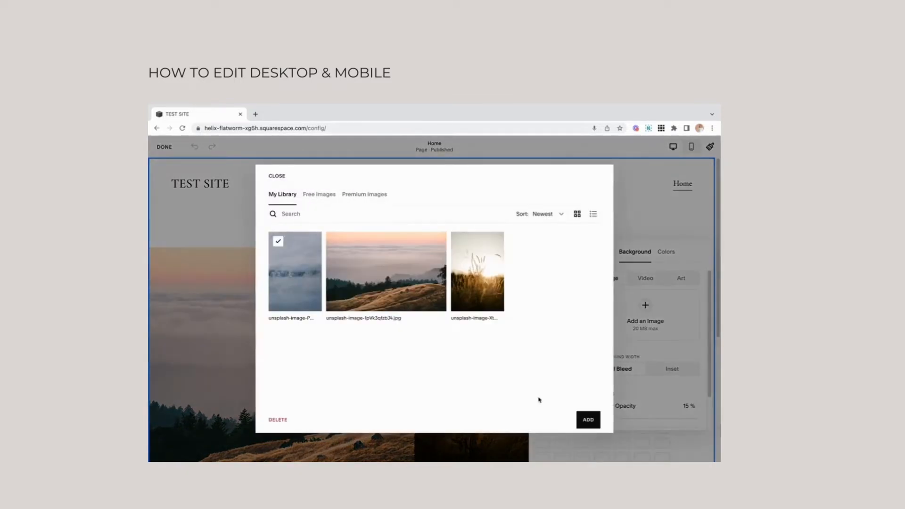
pyautogui.click(595, 426)
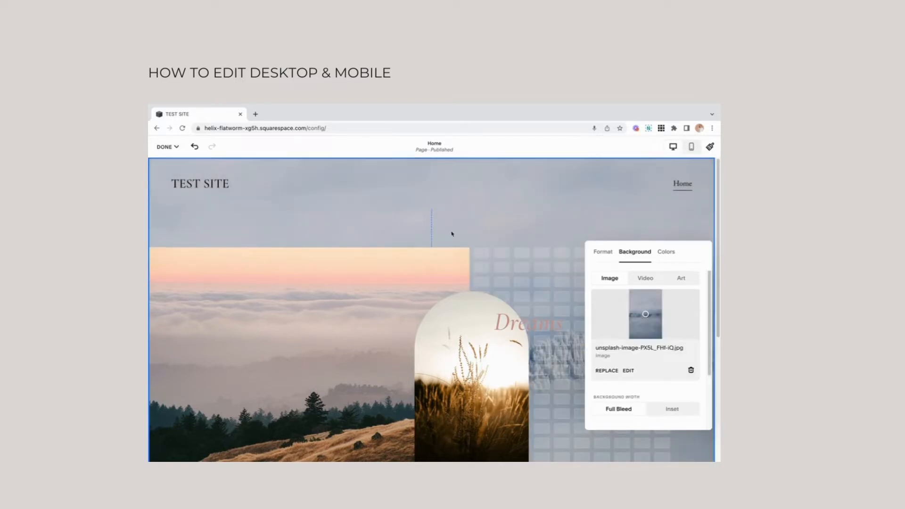
# Shift the "Dreams" heading left over the arched image and recolour its text black from the palette.
pyautogui.click(552, 265)
pyautogui.moveTo(523, 325); pyautogui.dragTo(482, 325)
pyautogui.doubleClick(465, 325)
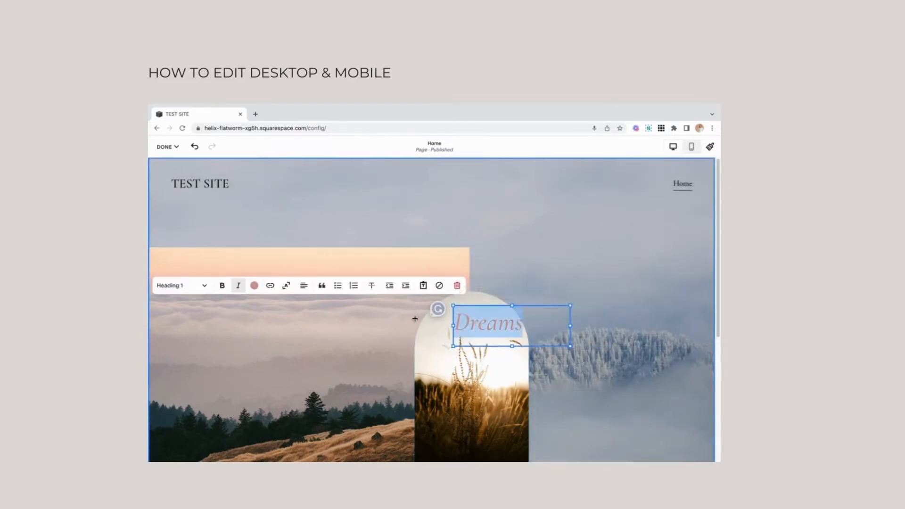
pyautogui.click(254, 285)
pyautogui.click(295, 330)
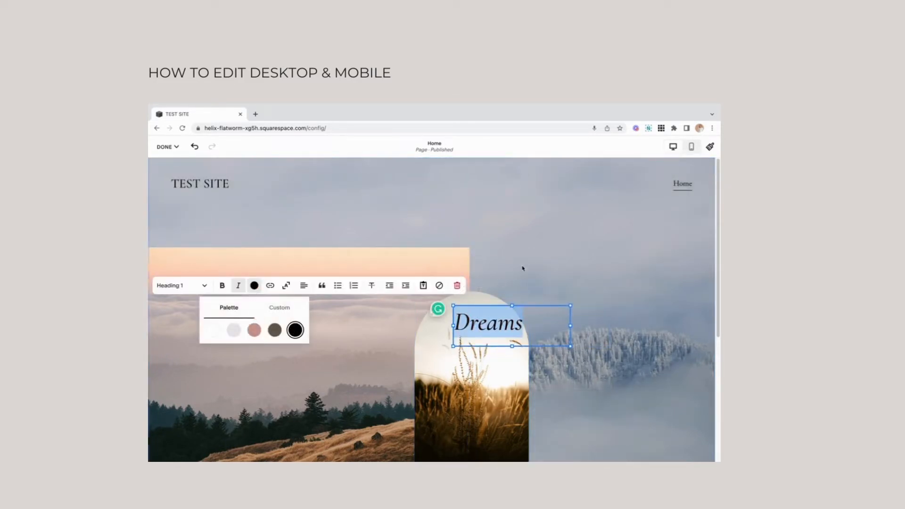
# Move the "Dreams" heading slightly right and down so it straddles the arched image's right edge.
pyautogui.click(538, 261)
pyautogui.moveTo(509, 313); pyautogui.dragTo(530, 298)
pyautogui.click(529, 229)
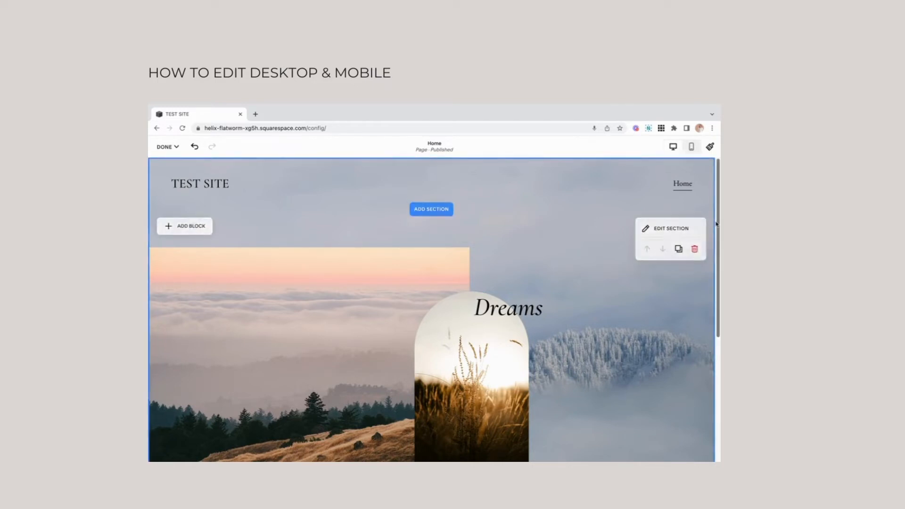
pyautogui.moveTo(718, 233); pyautogui.dragTo(706, 287)
pyautogui.moveTo(517, 226); pyautogui.dragTo(517, 257)
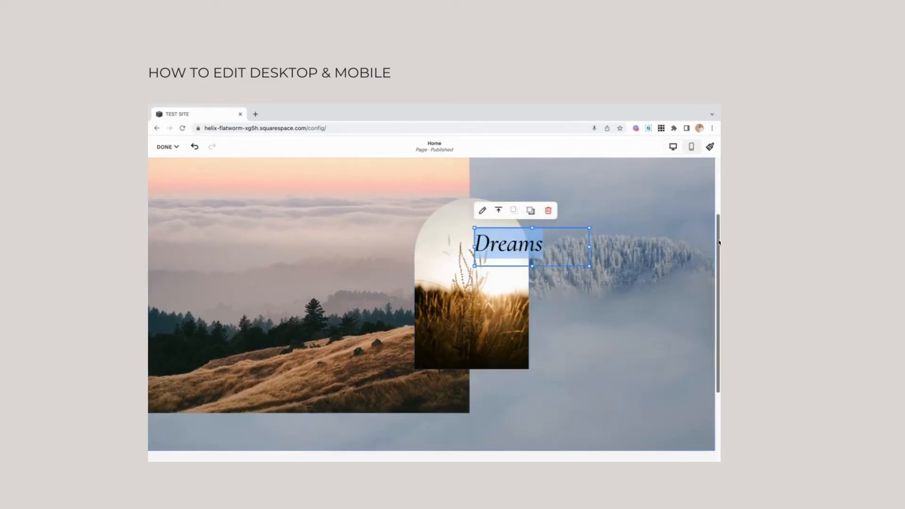
pyautogui.moveTo(719, 242); pyautogui.dragTo(718, 165)
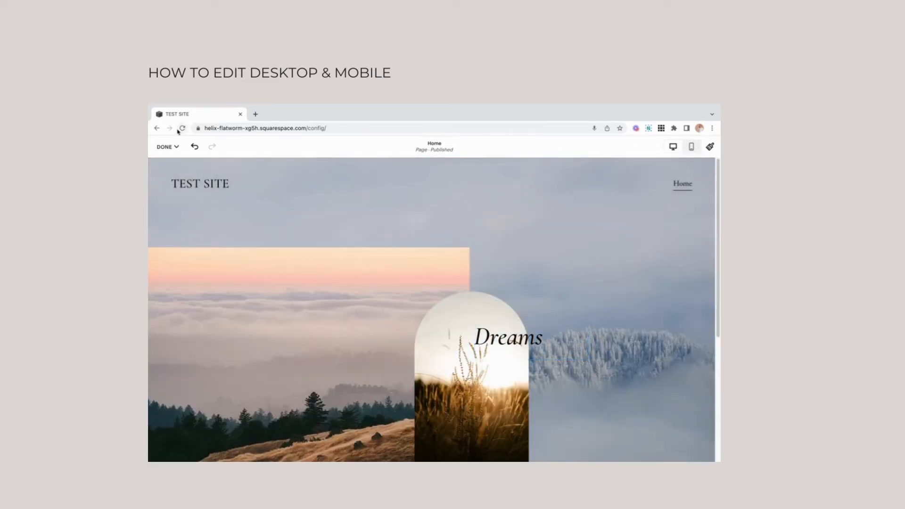